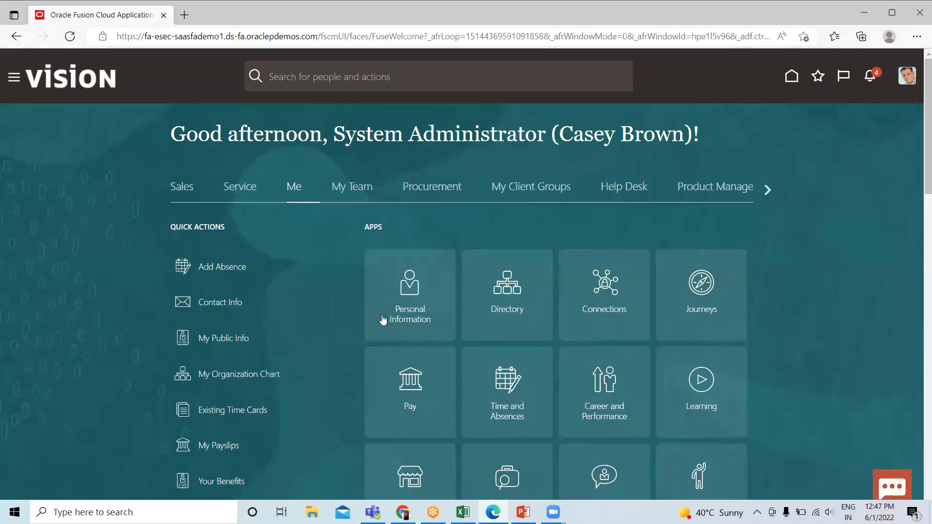
Go from My Client Groups, via Show More, to Absence Certifications under Absences.
click(493, 195)
scroll(289, 320, down, 2)
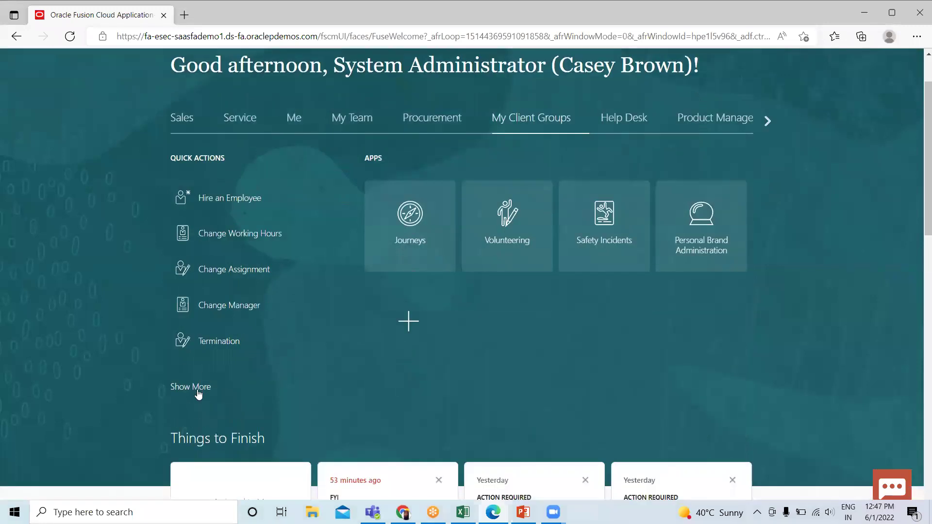
click(197, 390)
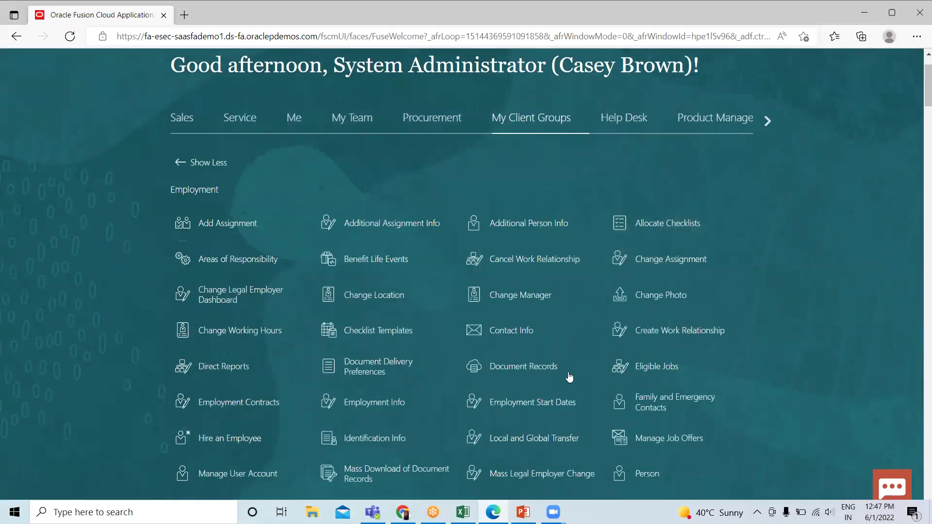
key(ctrl+f)
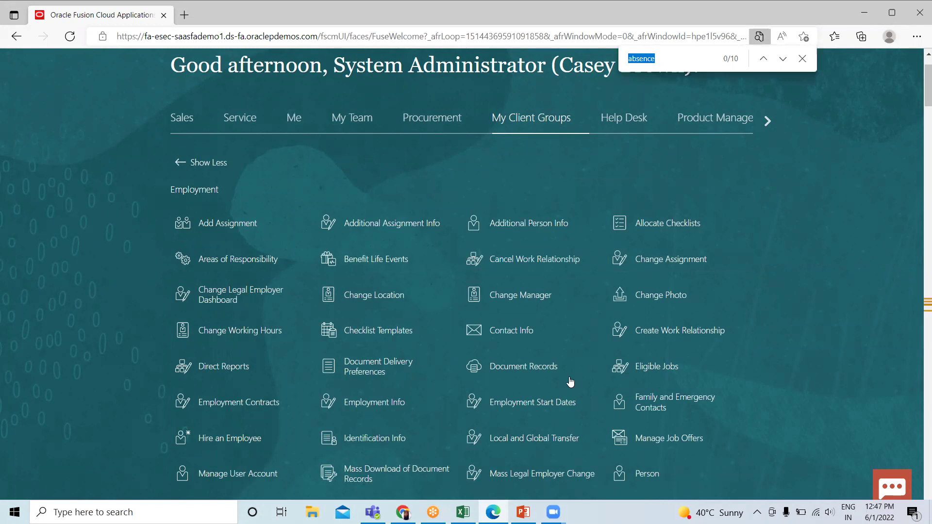
key(Return)
click(802, 58)
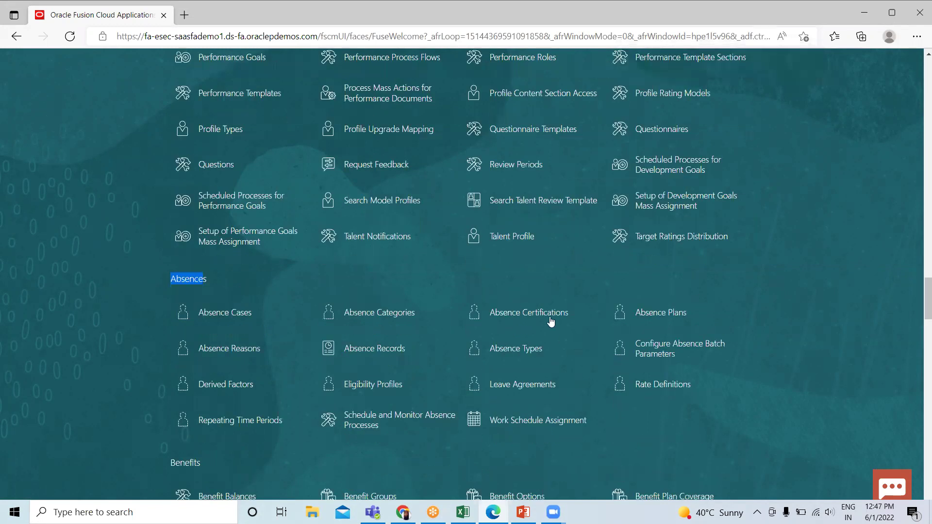
click(551, 319)
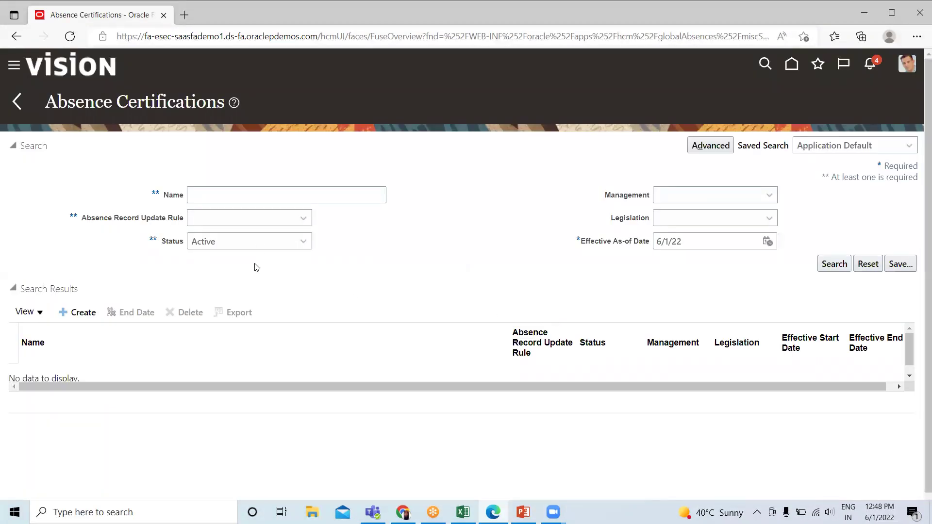
Search certifications filtered by the 'Update authorization status' absence record update rule.
click(244, 220)
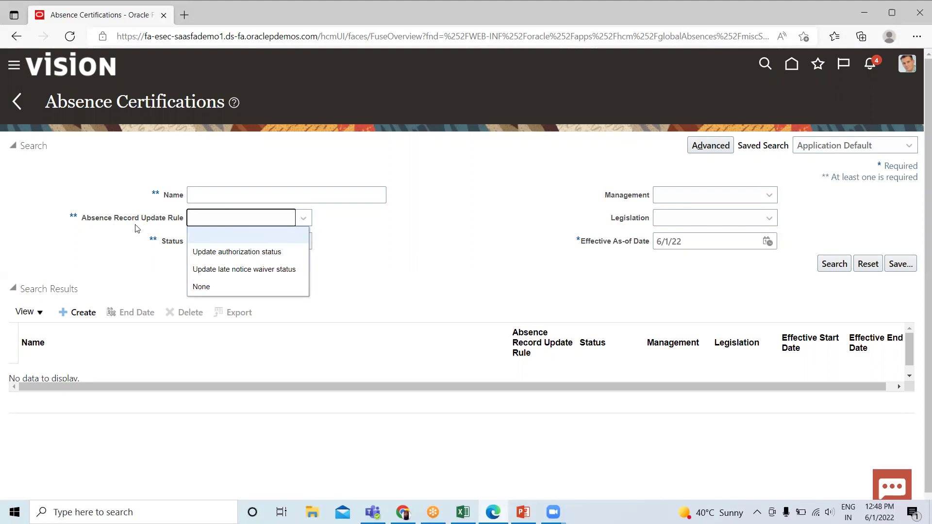
click(240, 252)
click(834, 264)
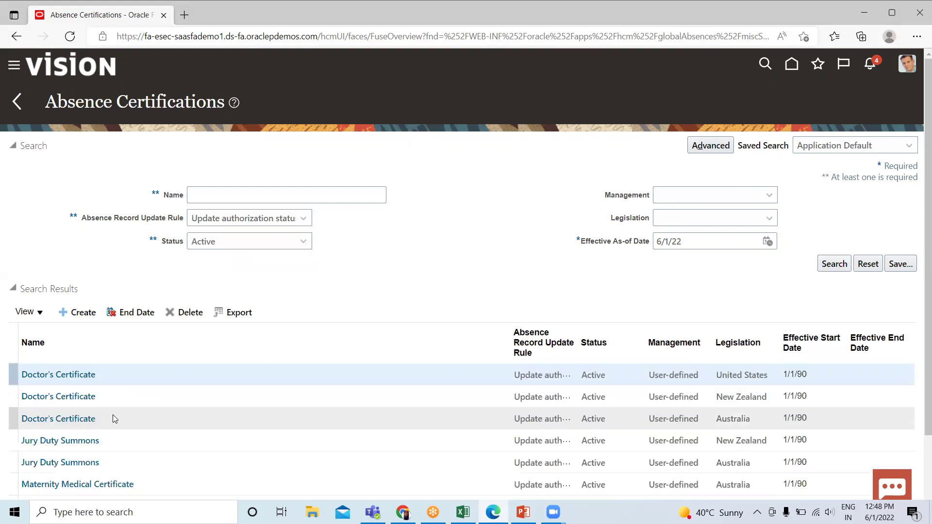
scroll(115, 419, down, 1)
scroll(114, 418, down, 1)
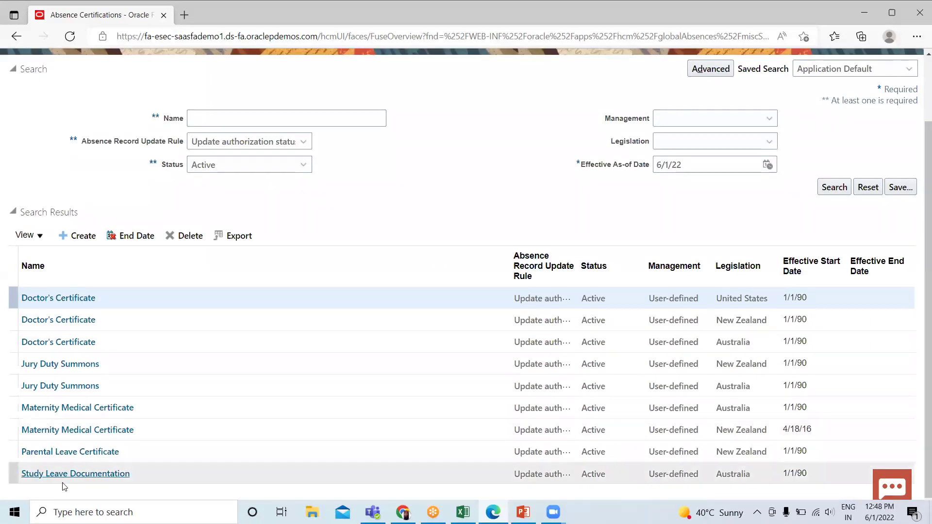
Review the Jury Duty Summons (New Zealand) certification's sections, then cancel out of it.
click(46, 365)
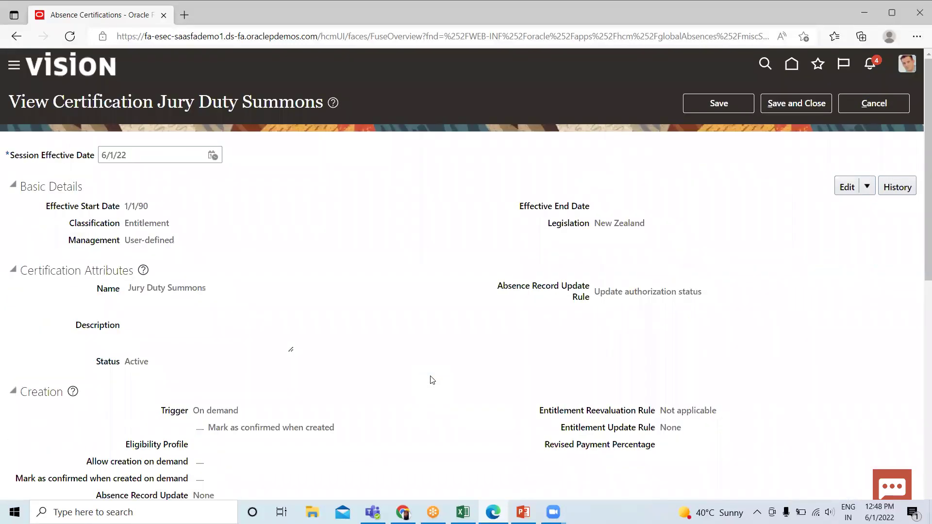
scroll(433, 380, down, 4)
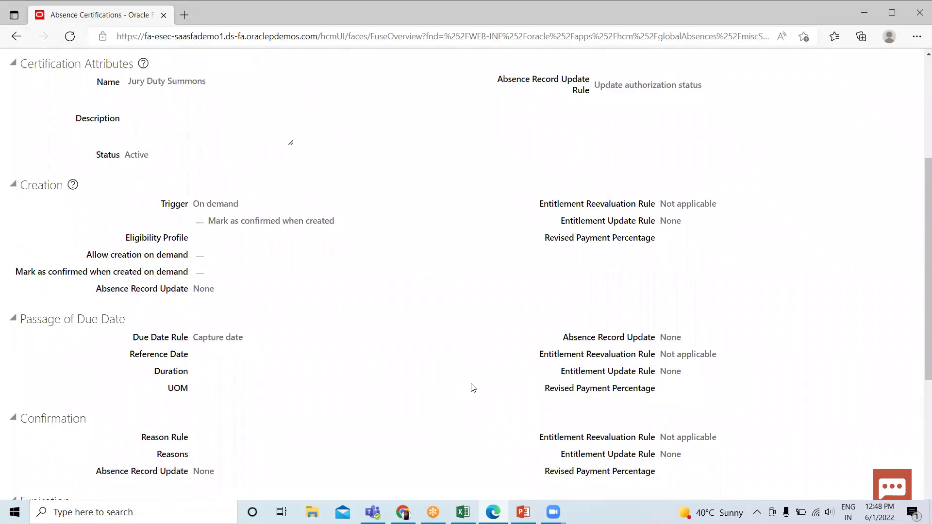
scroll(474, 388, down, 5)
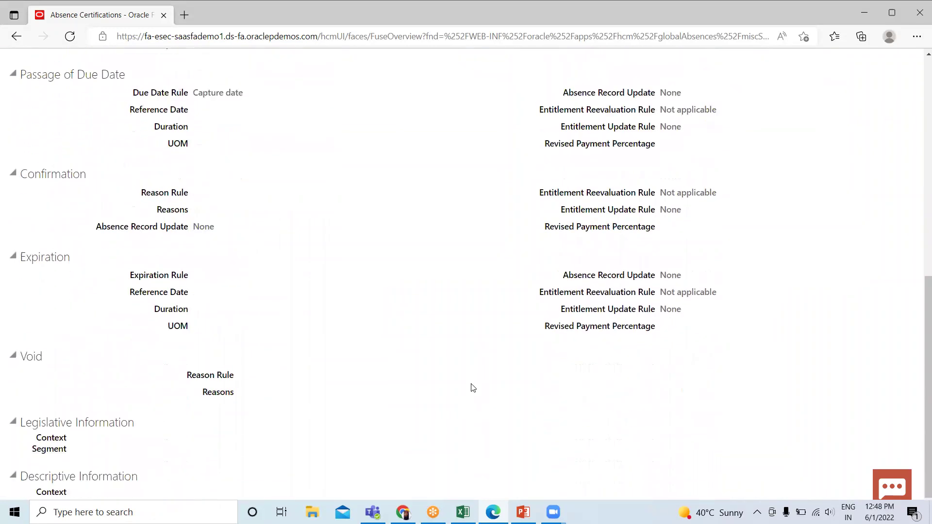
scroll(473, 388, up, 5)
scroll(474, 388, up, 5)
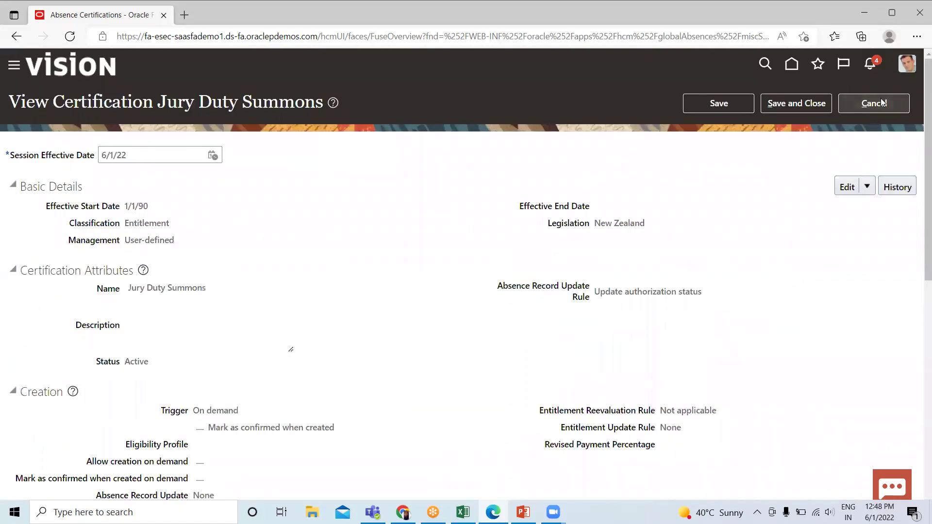
click(881, 98)
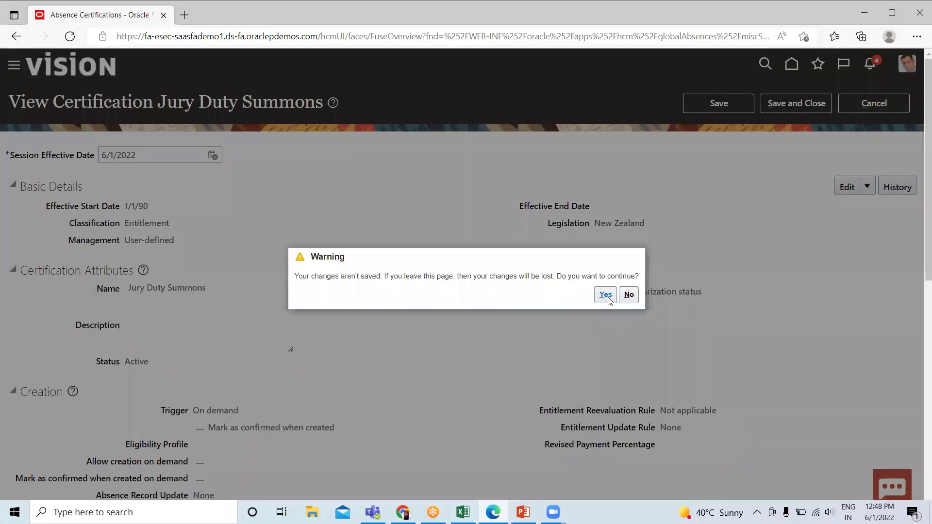
Leave without saving, start a new certification, and try a 1/1/22 session effective date.
click(606, 295)
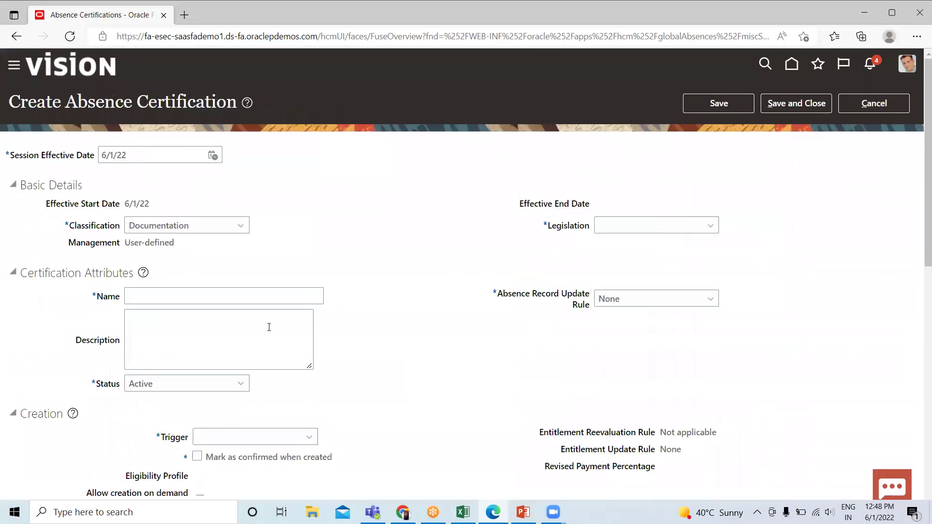
click(209, 230)
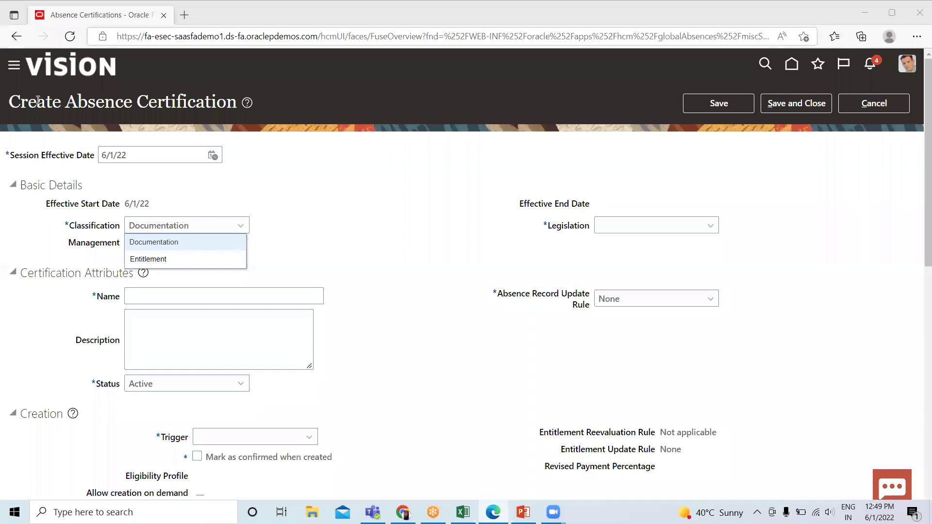
click(213, 155)
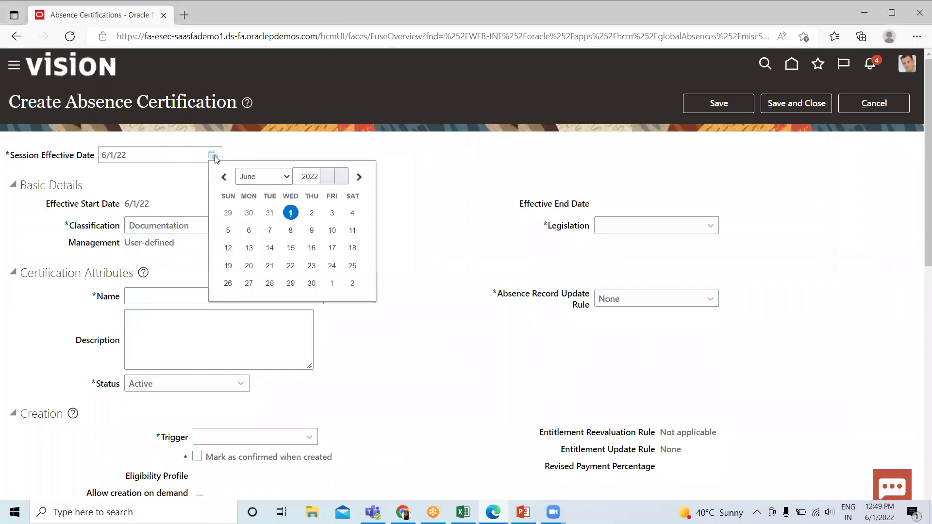
click(270, 177)
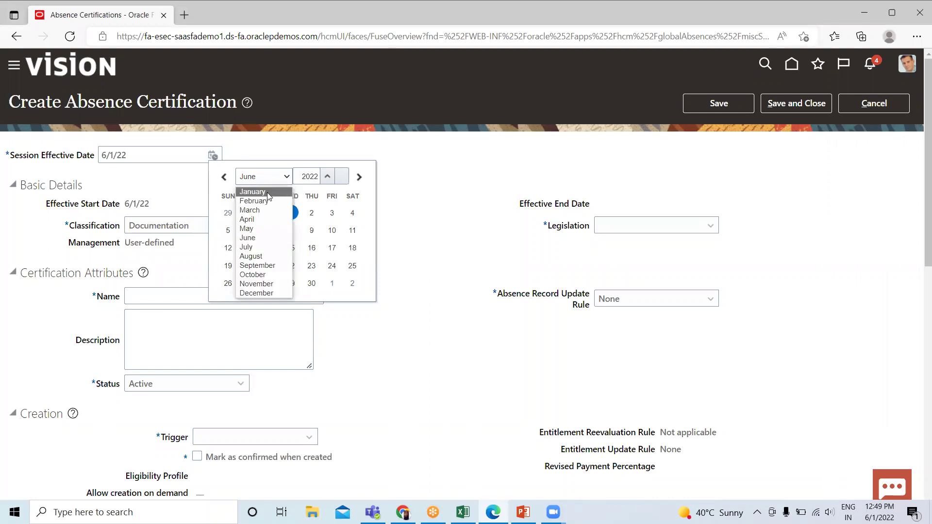
click(268, 193)
click(353, 212)
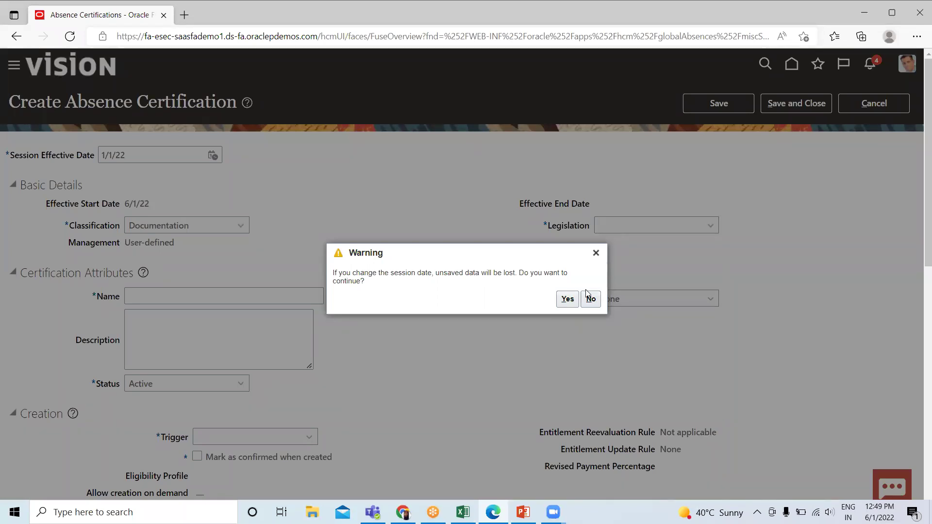
click(596, 254)
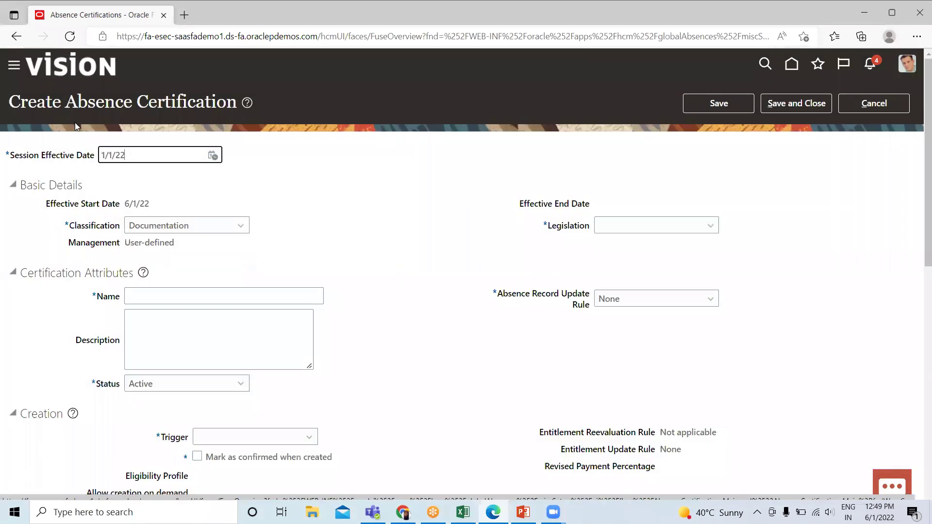
Set the session effective date back to June 1 (6/1/22).
click(214, 156)
click(287, 178)
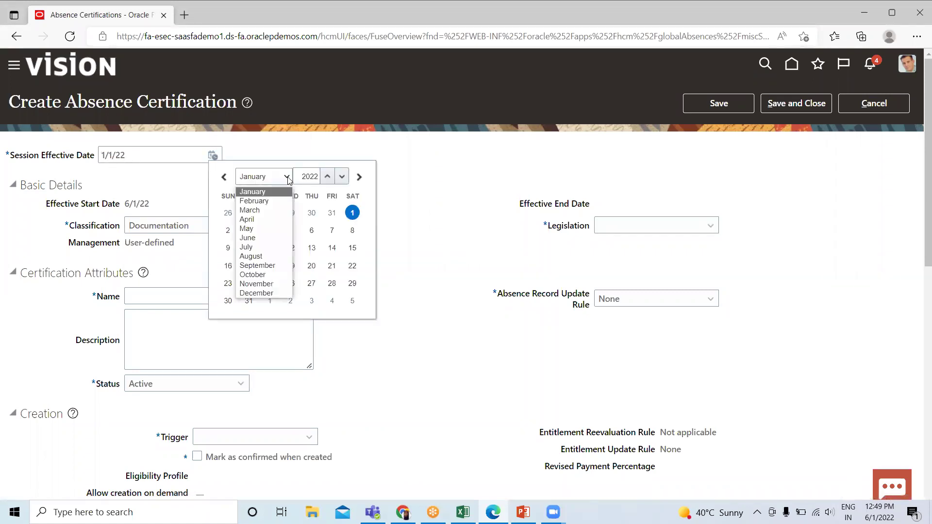
click(247, 238)
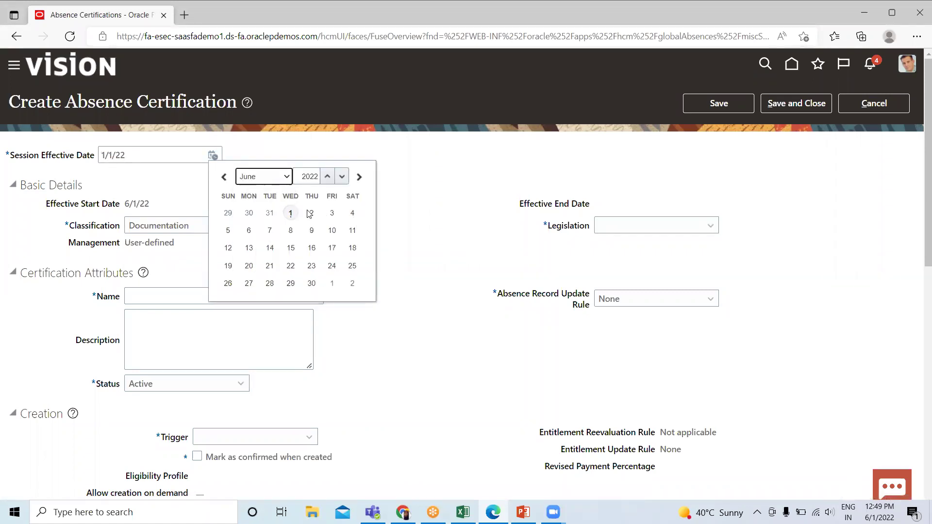
click(291, 213)
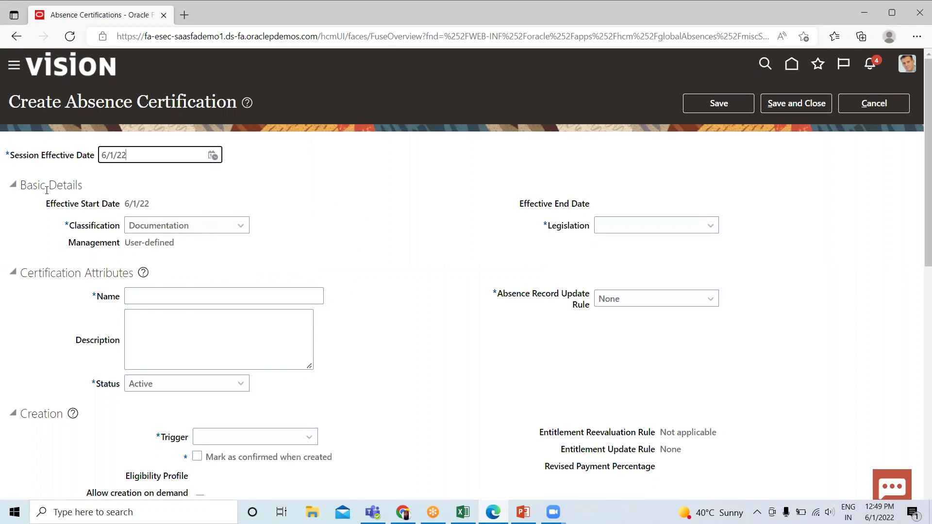
Keep Documentation as the classification and choose United States as the legislation.
click(184, 227)
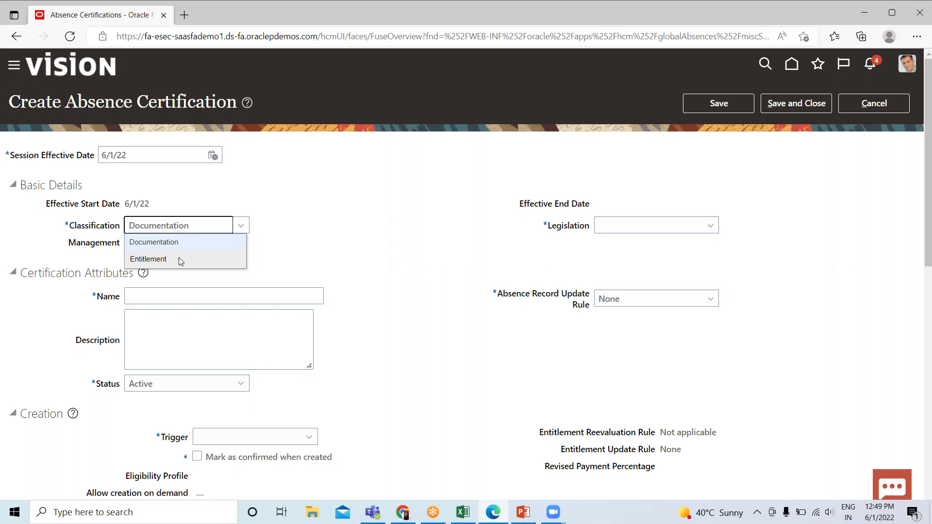
click(178, 243)
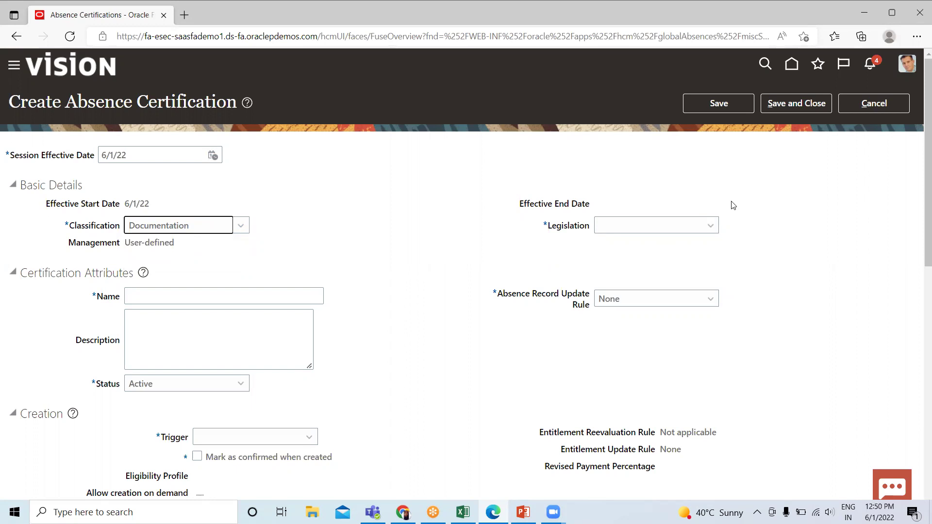
click(678, 226)
key(u)
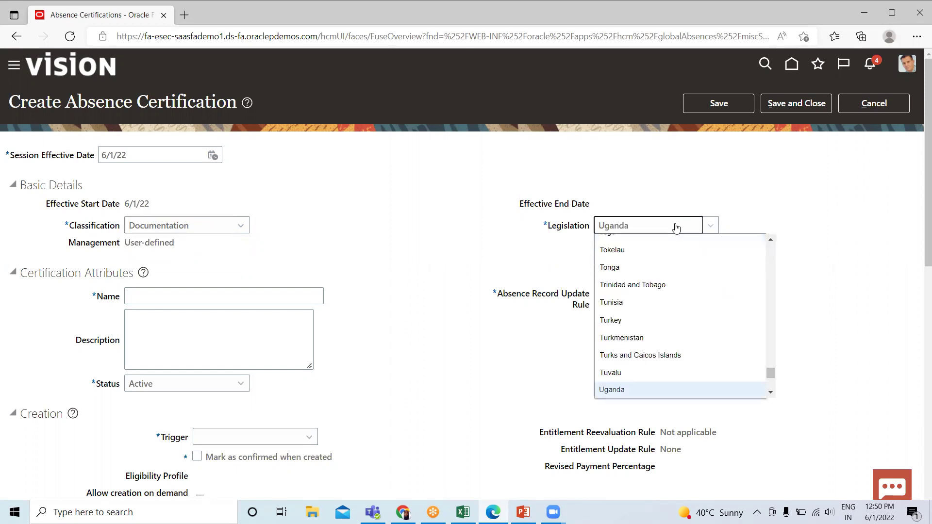
scroll(676, 317, down, 1)
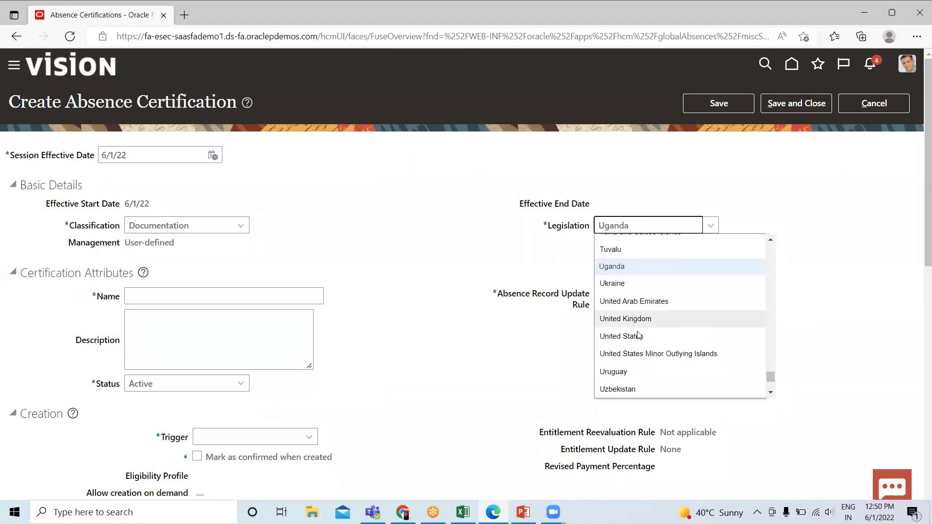
click(633, 338)
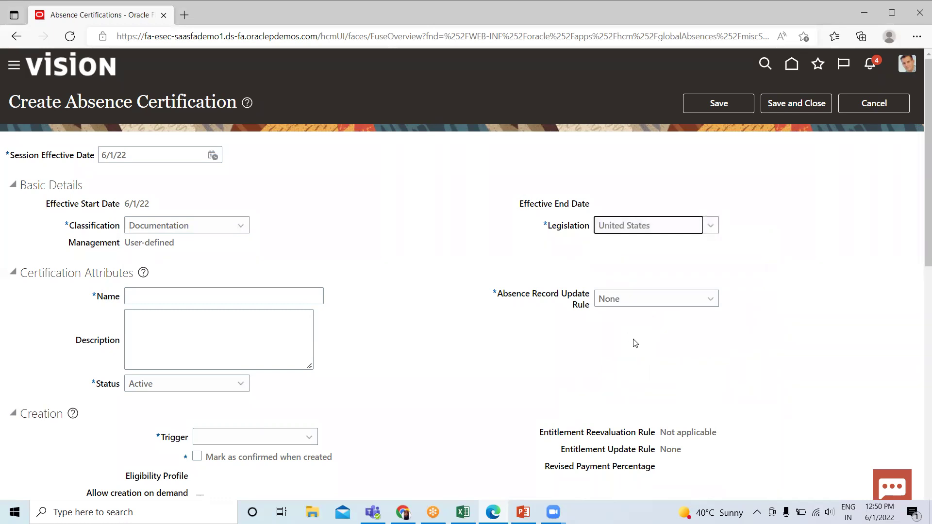
Name the certification 'BISP Vacation Certification' and describe it as 'Vacation Ticket As a Certificate'.
click(166, 298)
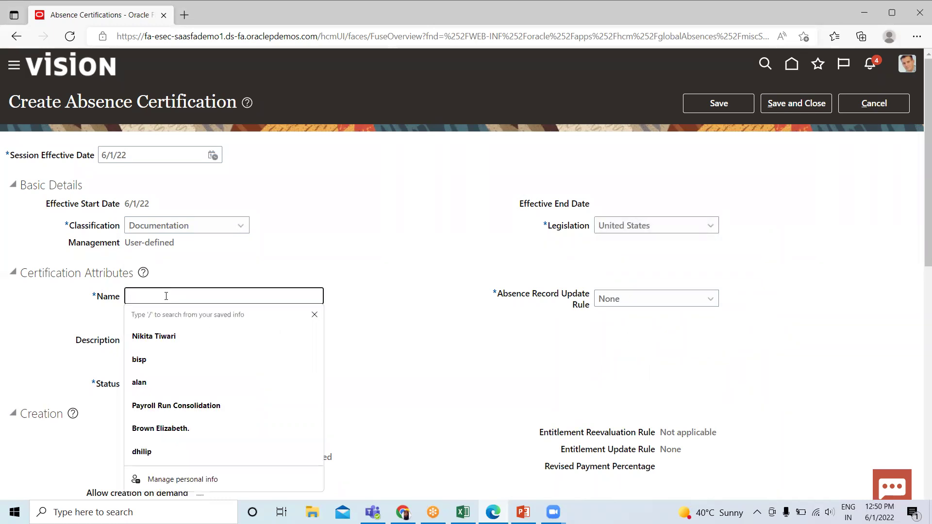
text(BISP)
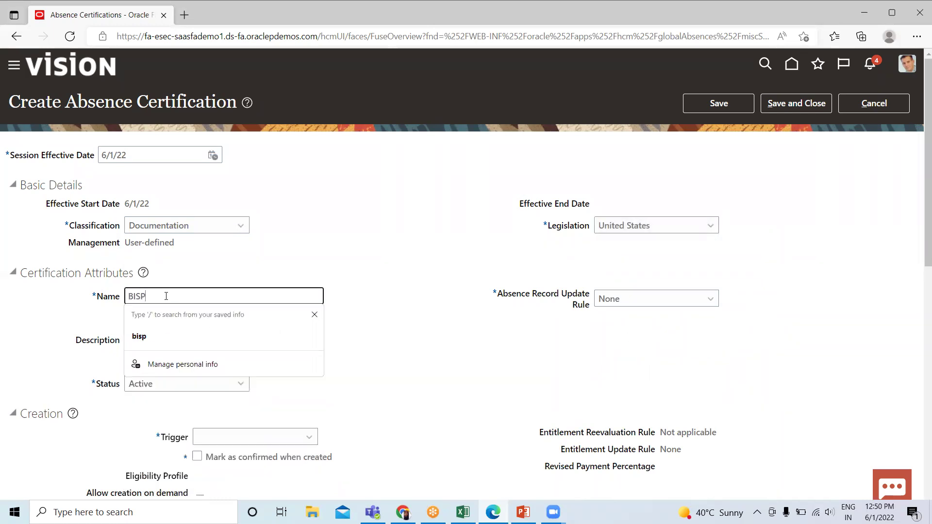
text( Va)
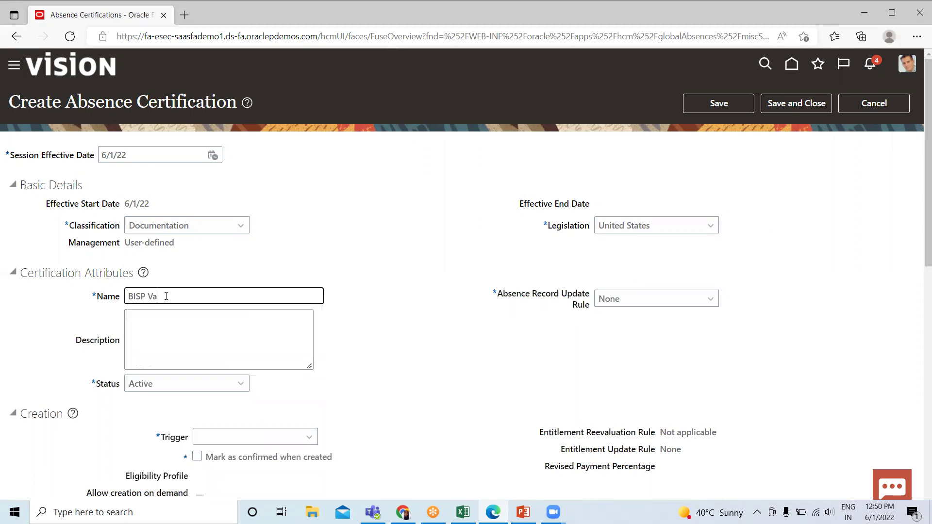
text(cation Certification)
click(325, 377)
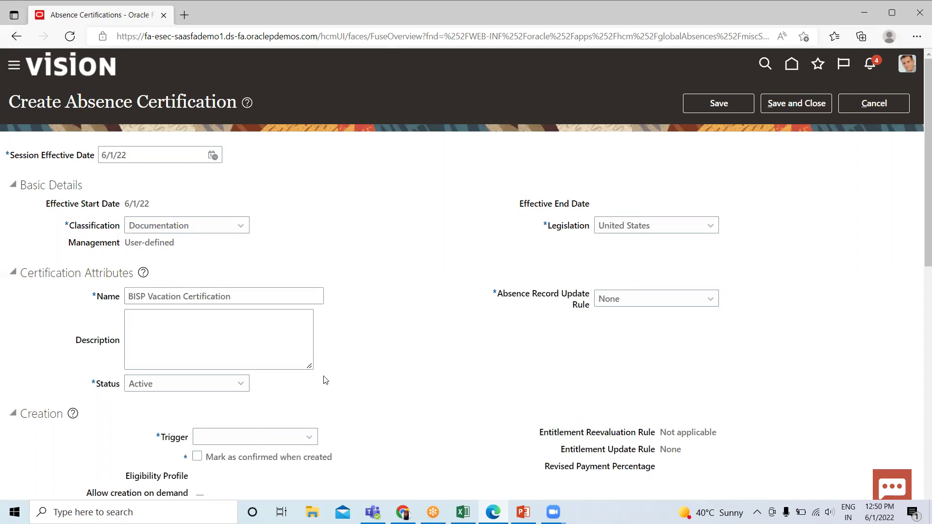
click(230, 351)
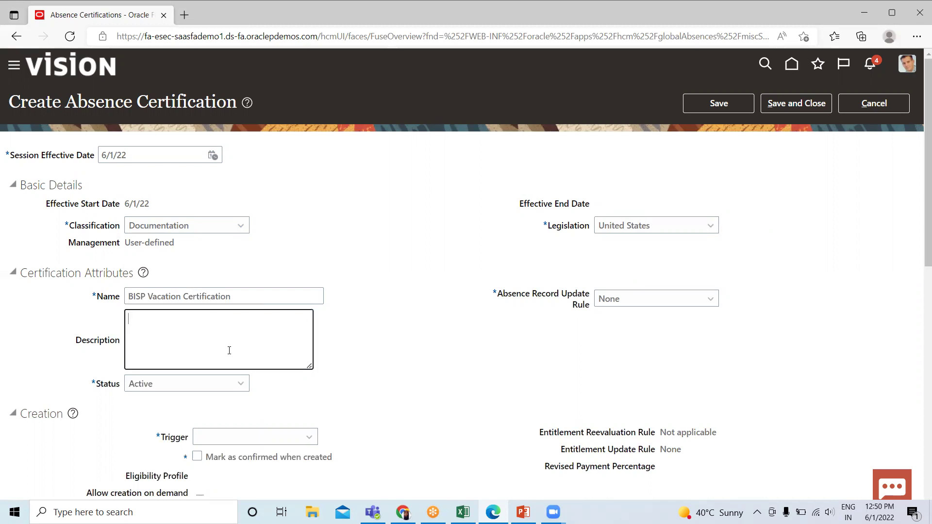
text(Vacation Ticket As a Ce)
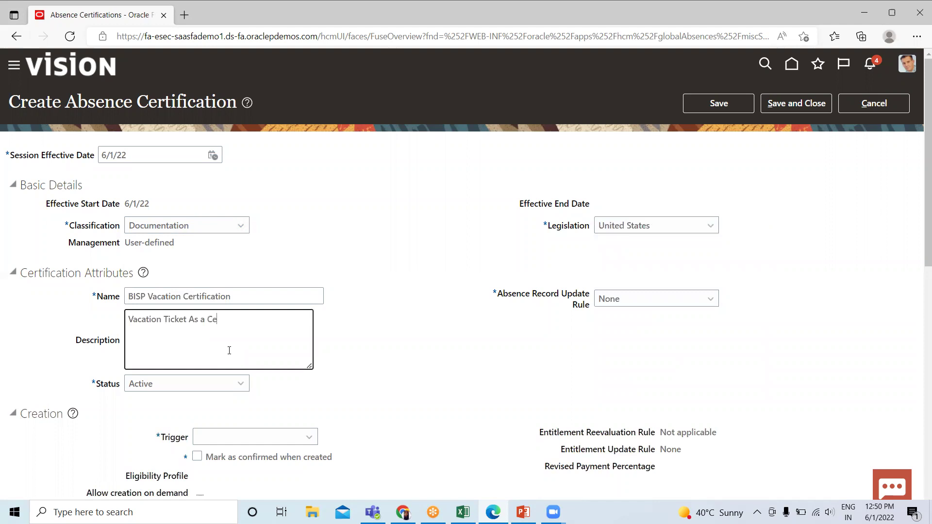
text(rtificate)
Set the absence record update rule to 'Update late notice waiver status'.
click(456, 364)
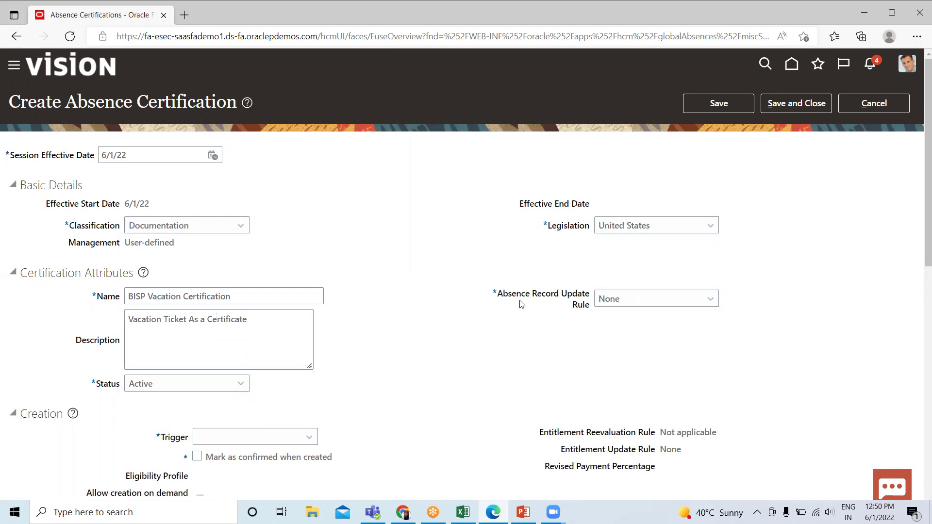
click(616, 300)
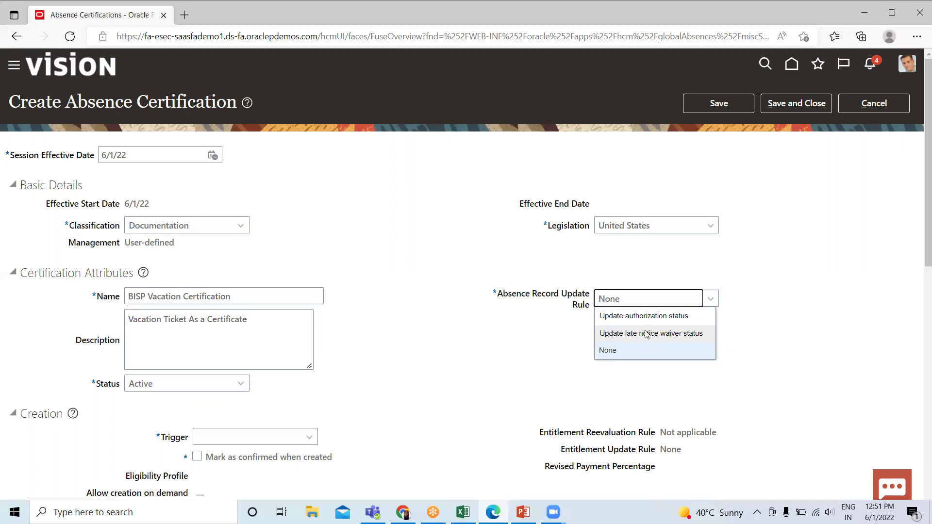
click(646, 334)
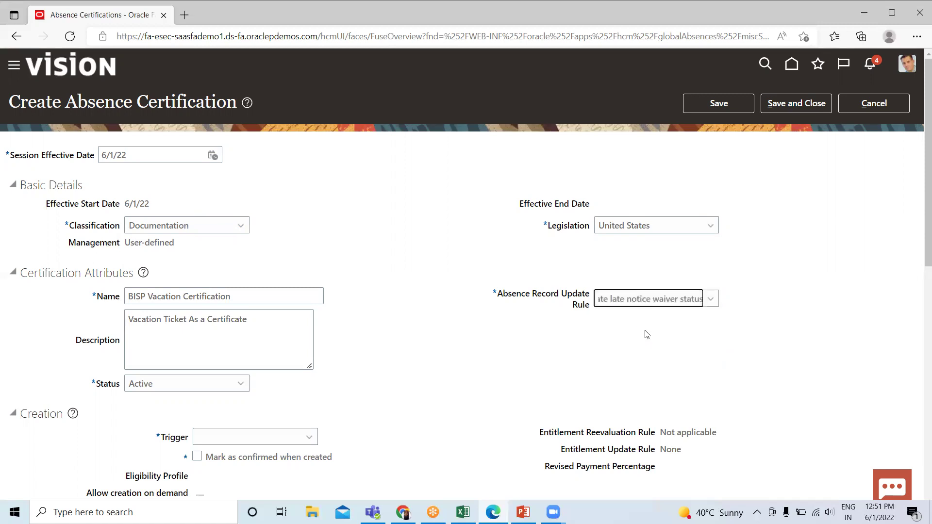
scroll(280, 394, down, 1)
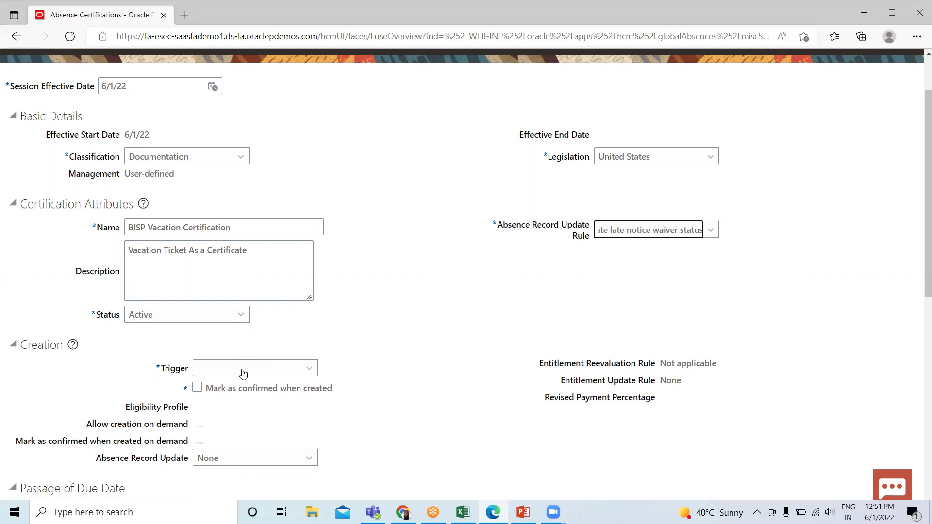
Set the trigger to On demand, with creation absence record update set to true.
click(243, 373)
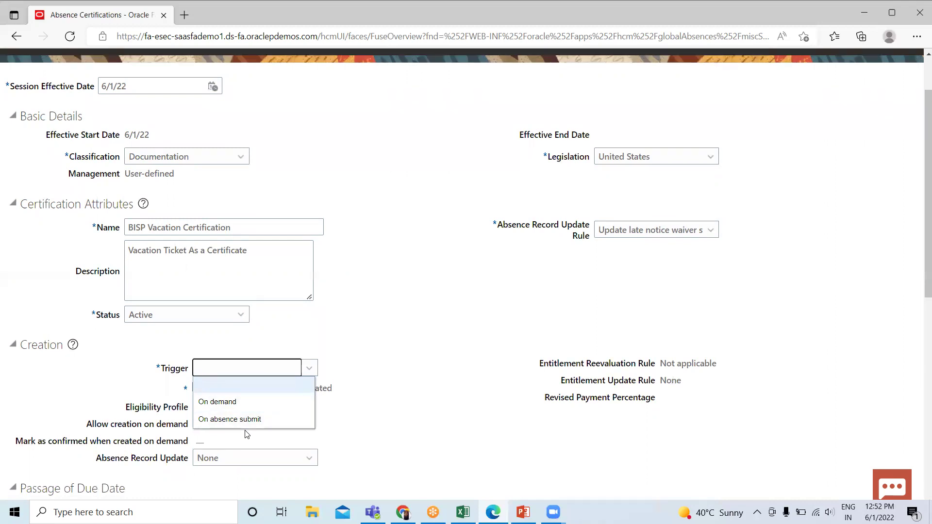
click(203, 404)
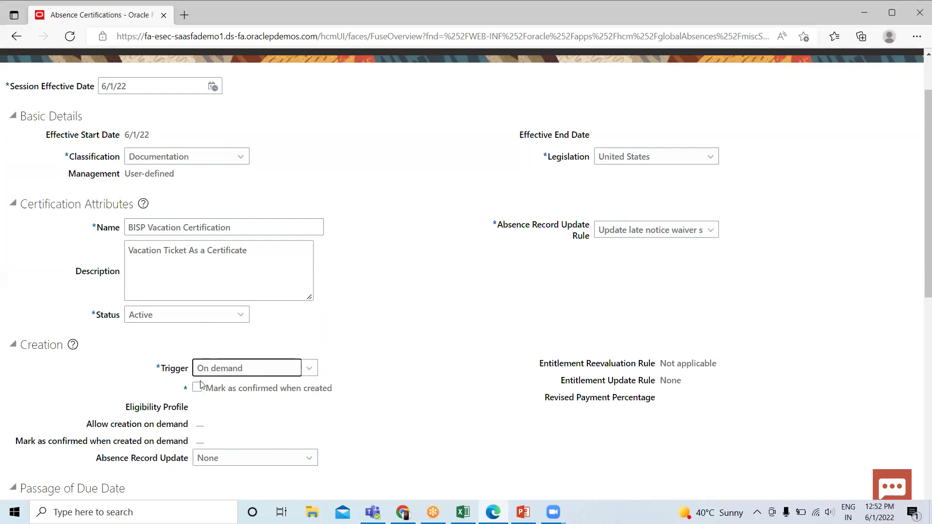
scroll(123, 373, down, 2)
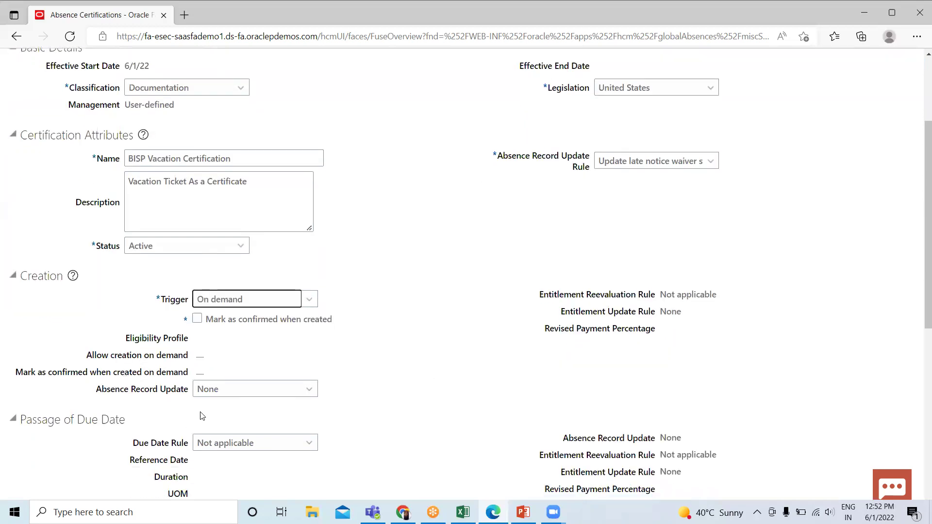
click(240, 389)
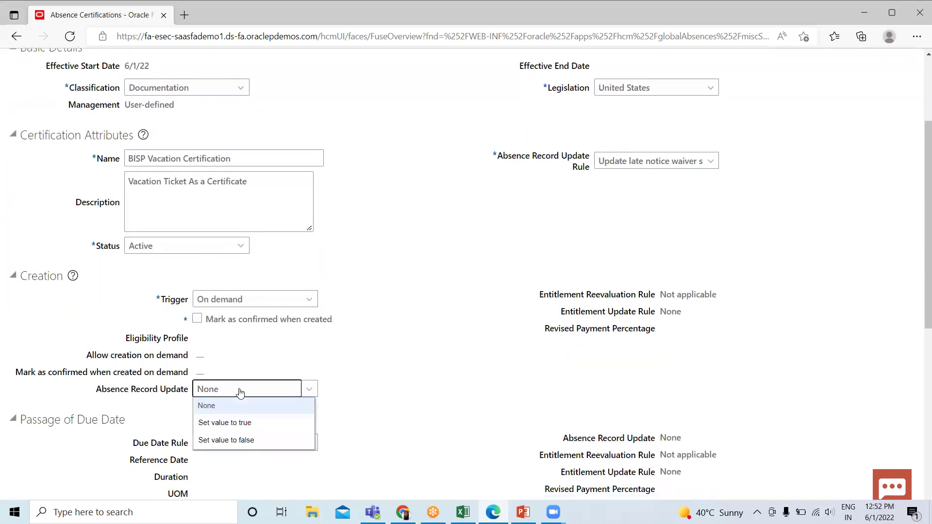
click(239, 425)
Set the due date rule to Capture date, with absence record update set to false.
scroll(436, 394, down, 4)
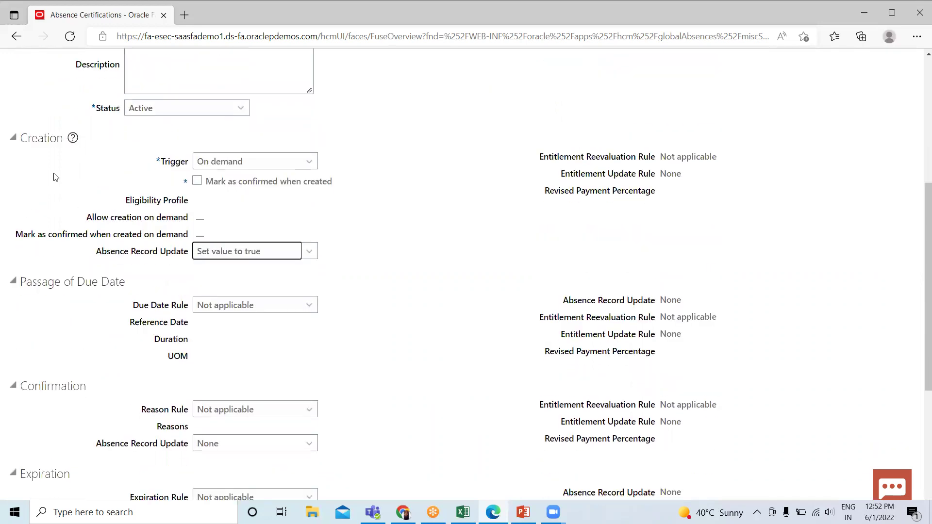
scroll(344, 277, down, 2)
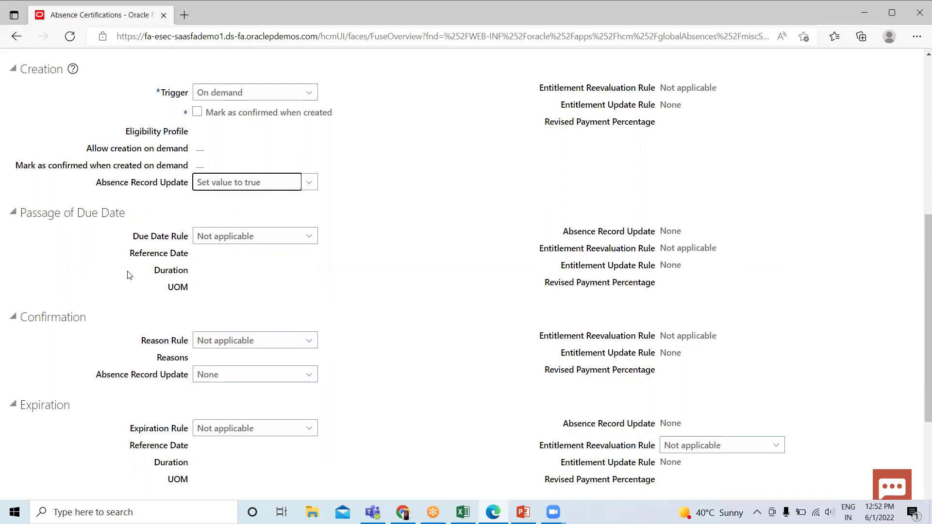
click(259, 242)
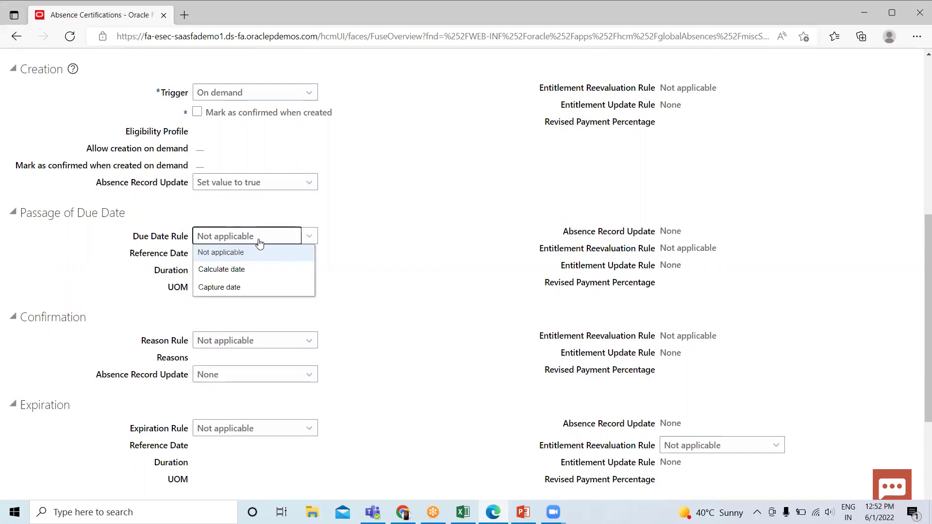
click(232, 287)
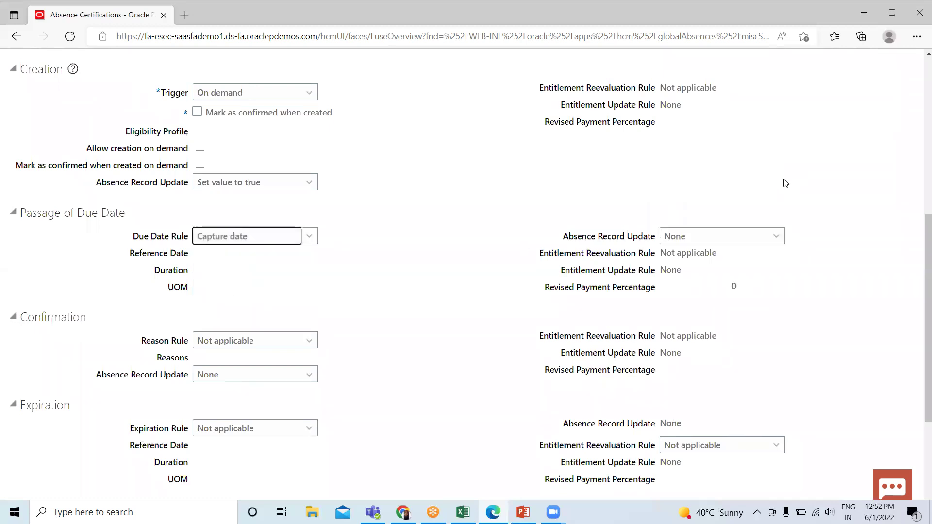
click(717, 240)
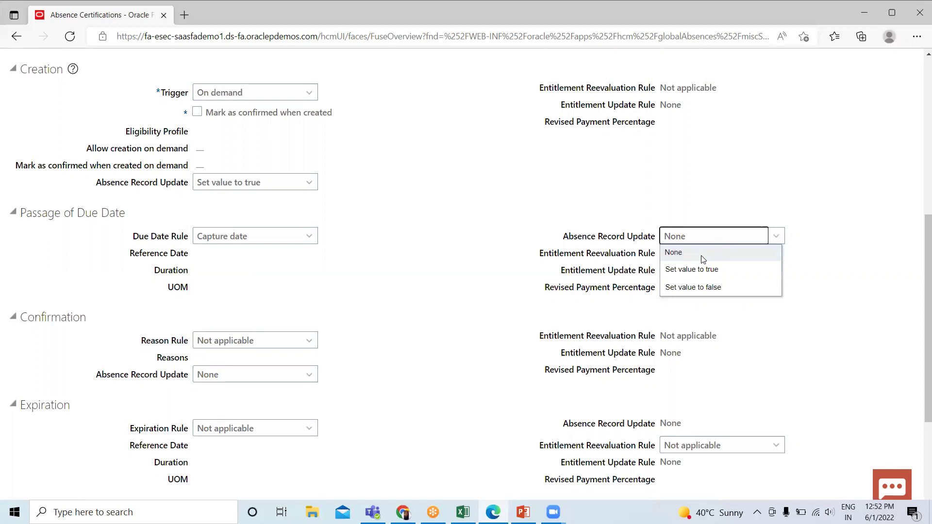
click(695, 290)
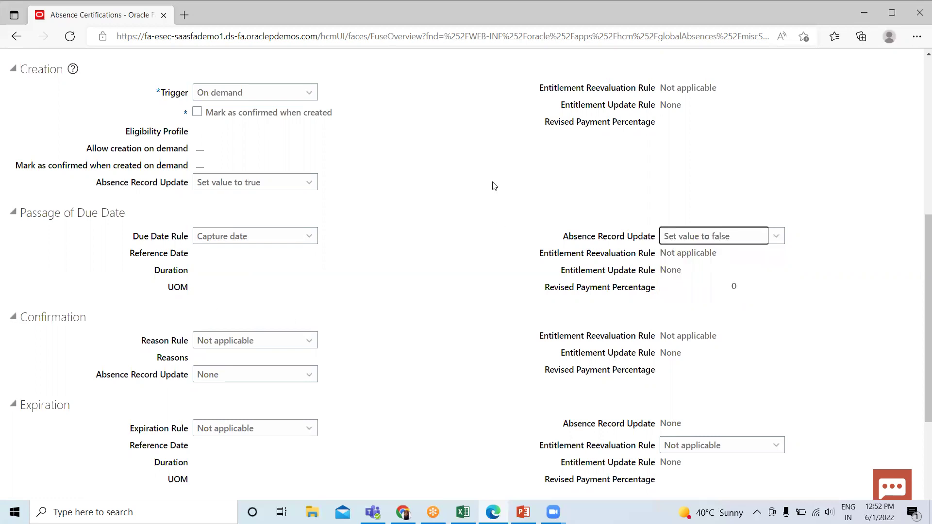
Require a confirmation reason of 'Certification is valid' and set confirmation record update to true.
scroll(377, 277, down, 1)
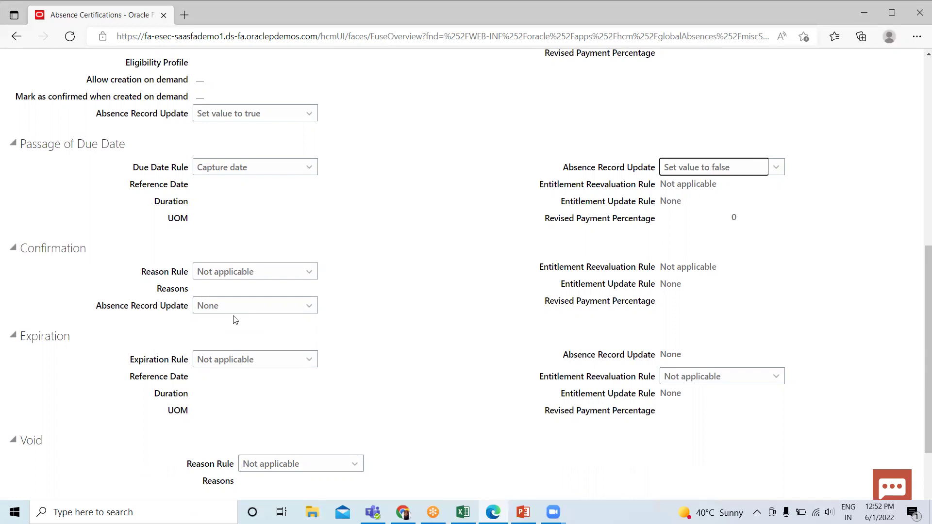
click(251, 276)
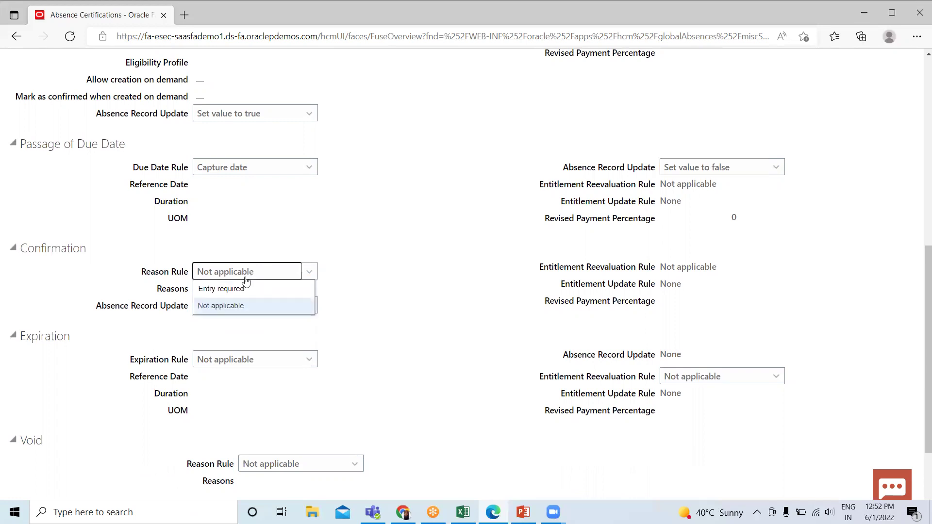
click(234, 290)
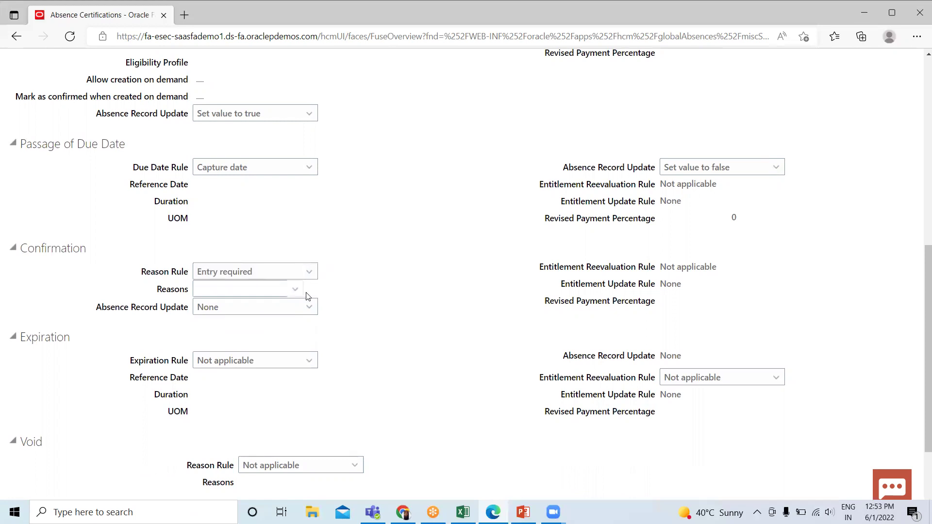
click(298, 291)
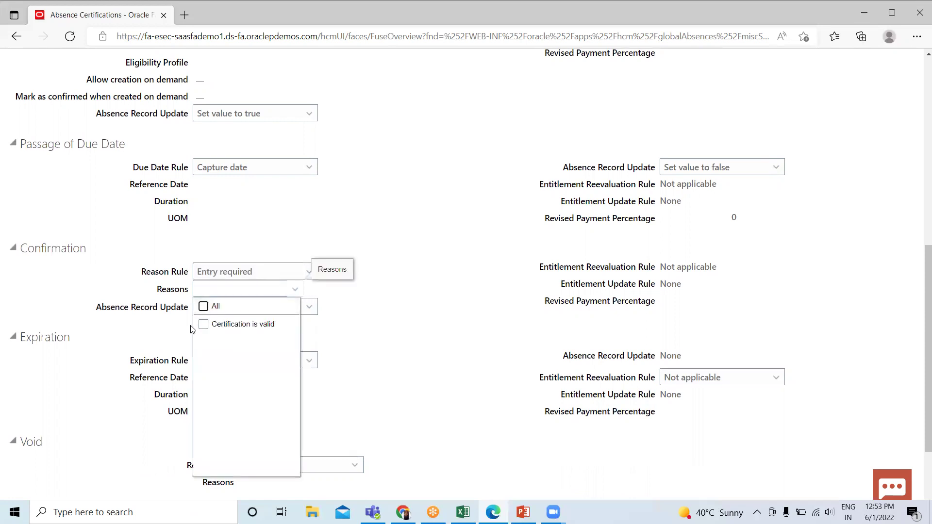
click(203, 324)
click(354, 312)
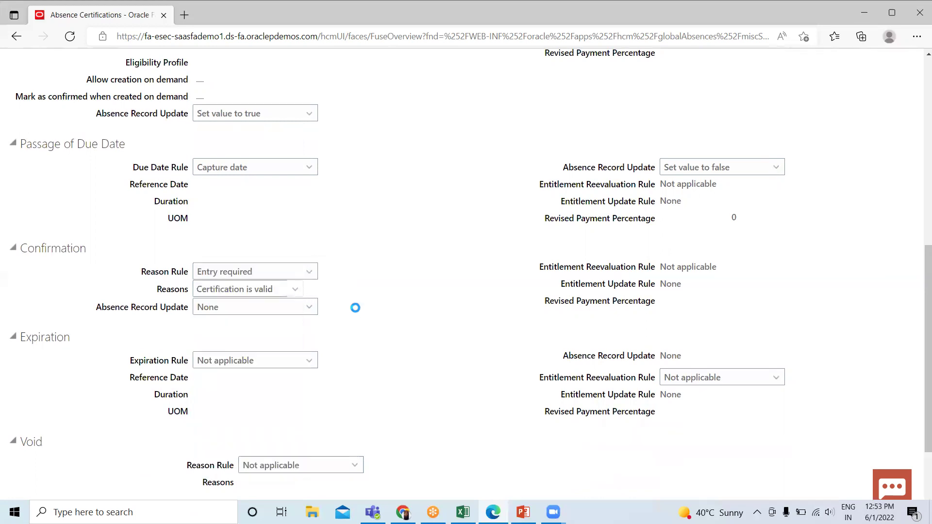
click(297, 308)
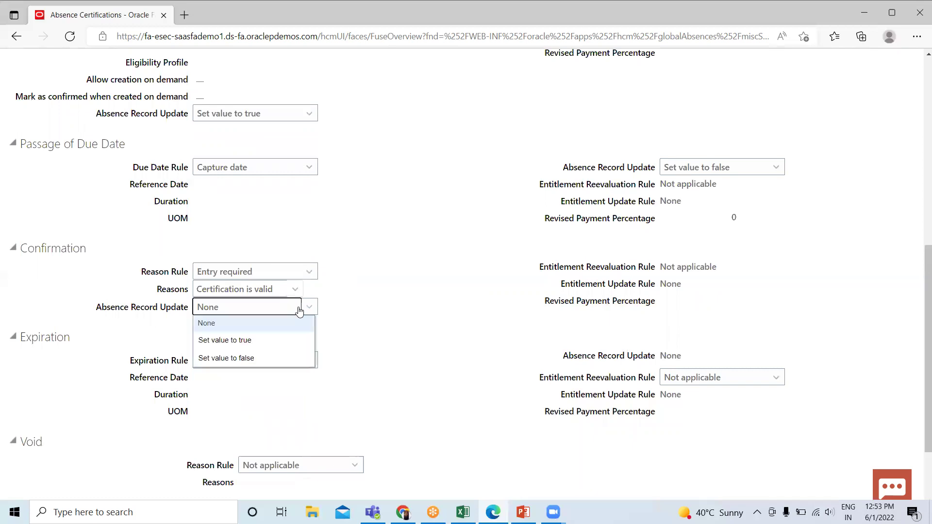
click(249, 340)
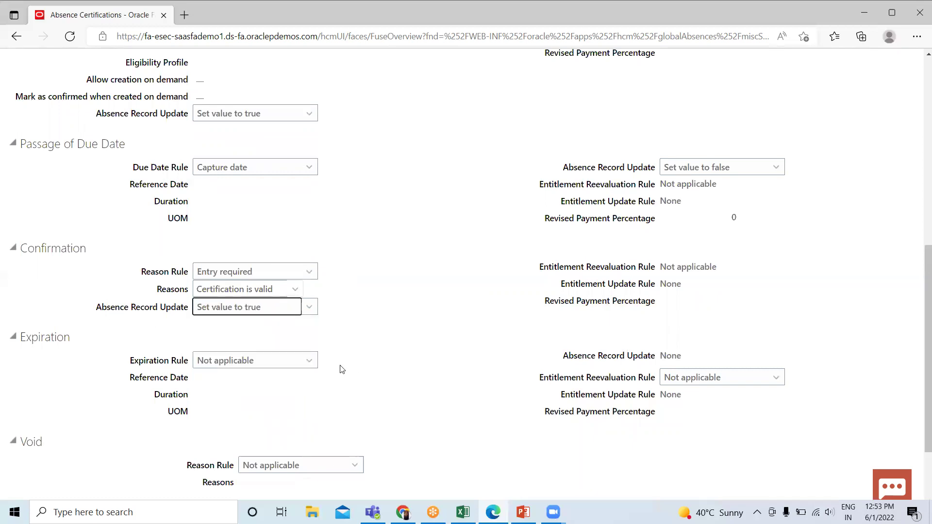
scroll(342, 369, down, 2)
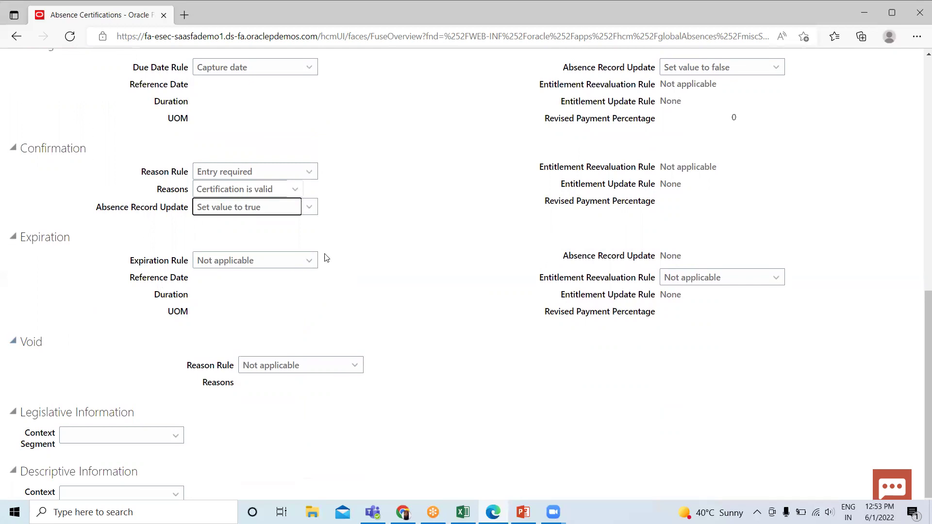
Make the expiration rule calculated from the Condition start date reference date.
click(283, 262)
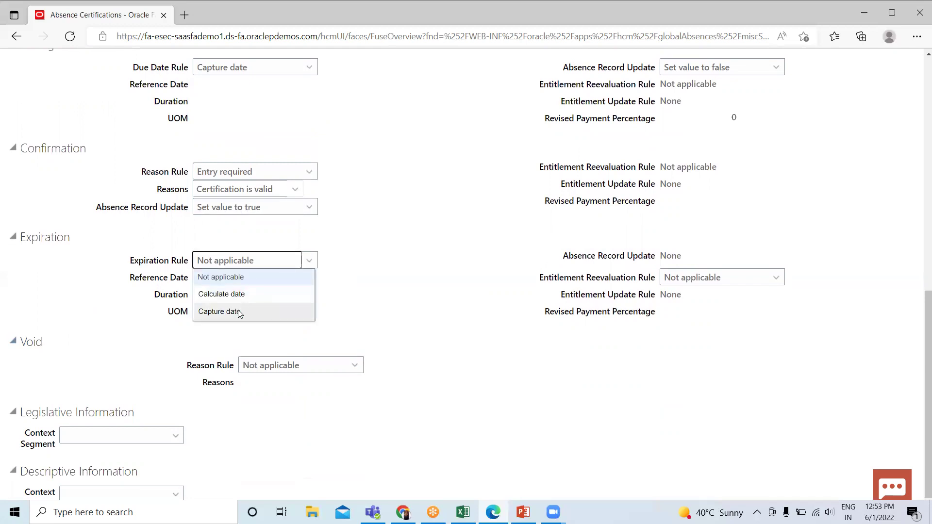
click(243, 312)
click(304, 263)
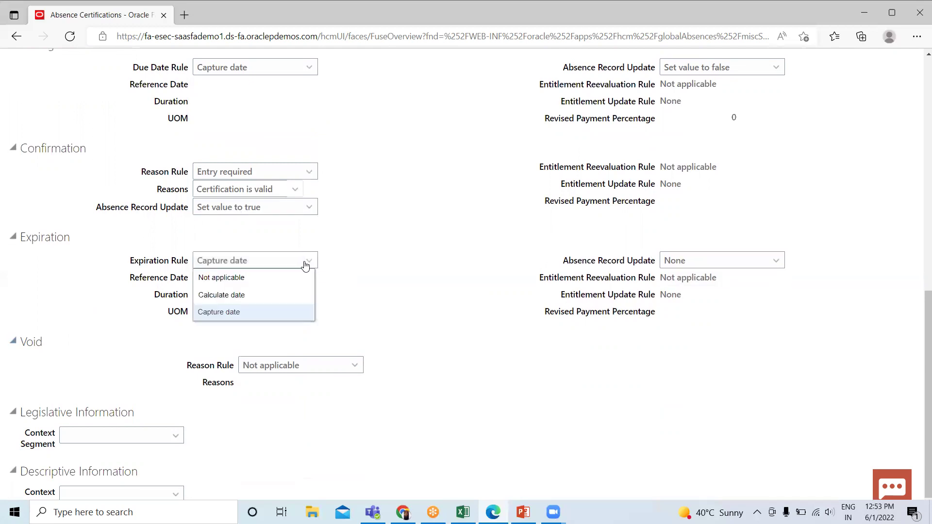
click(240, 296)
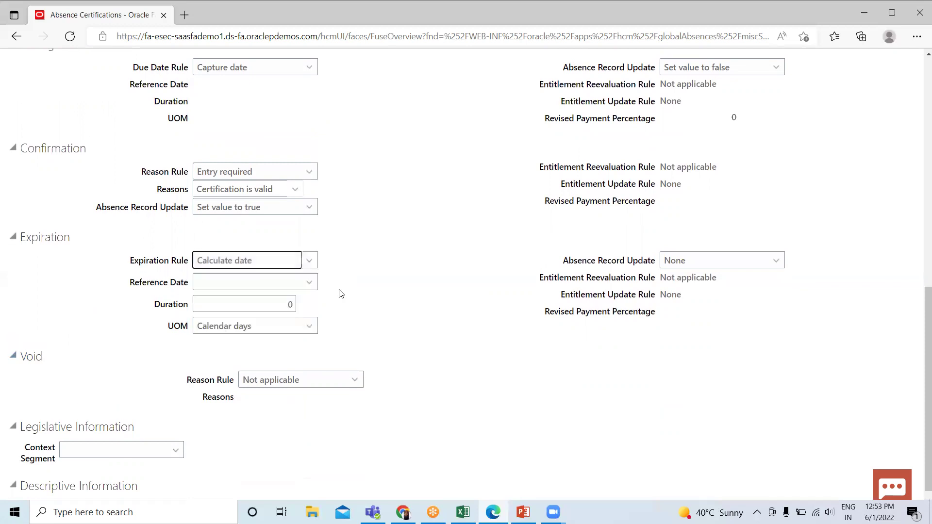
click(298, 283)
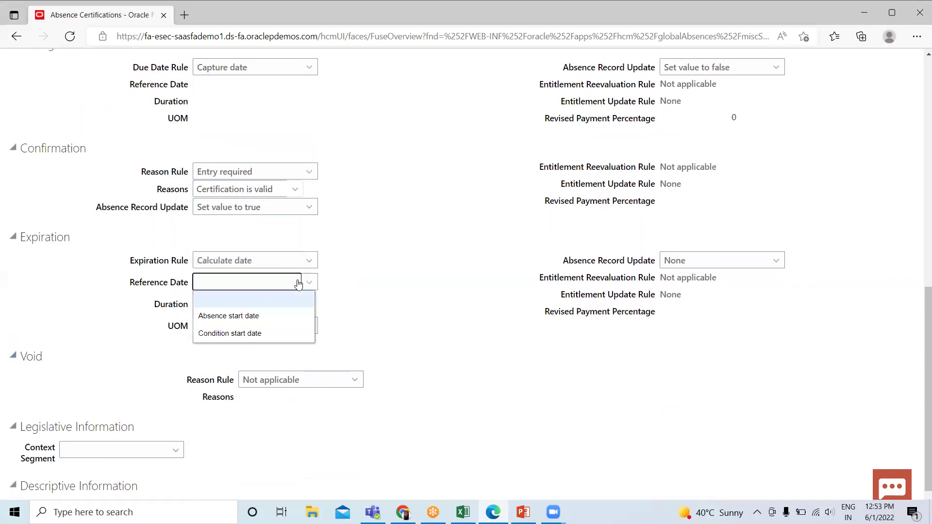
click(240, 316)
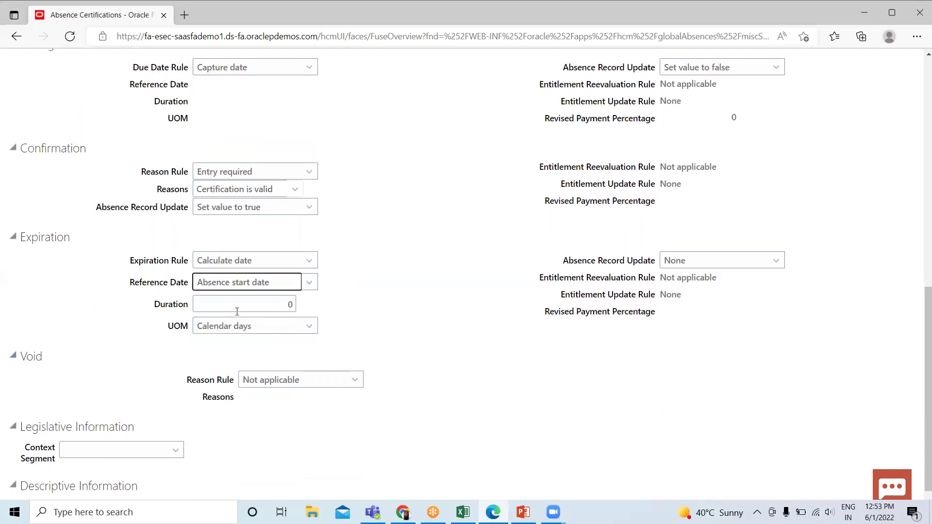
click(309, 283)
click(259, 317)
click(309, 282)
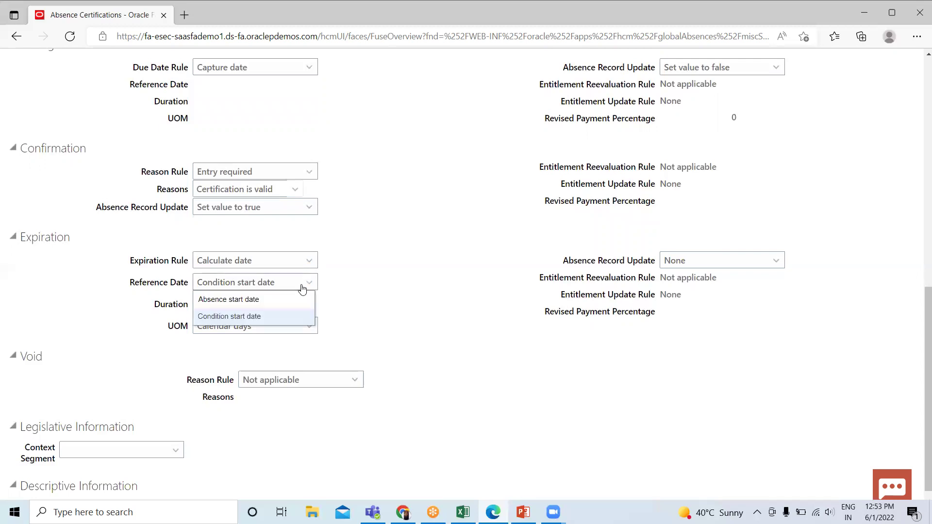
click(267, 297)
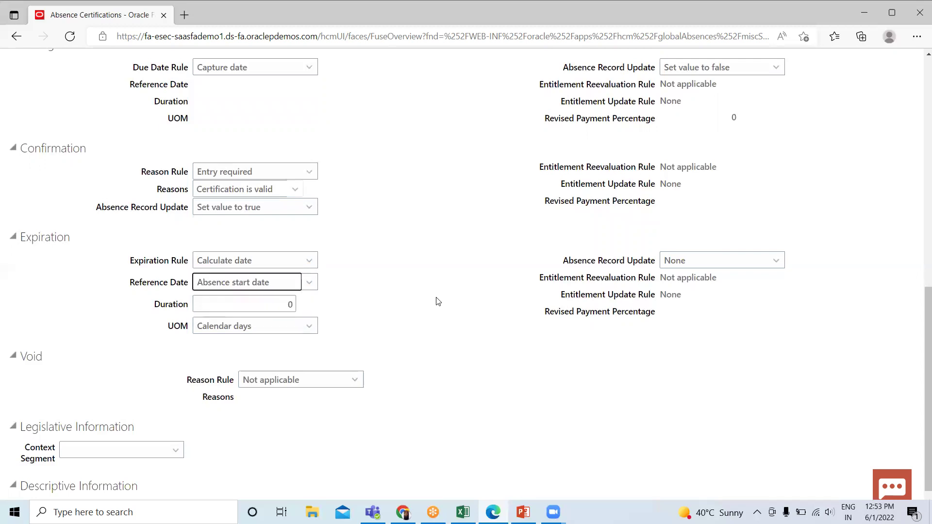
click(312, 284)
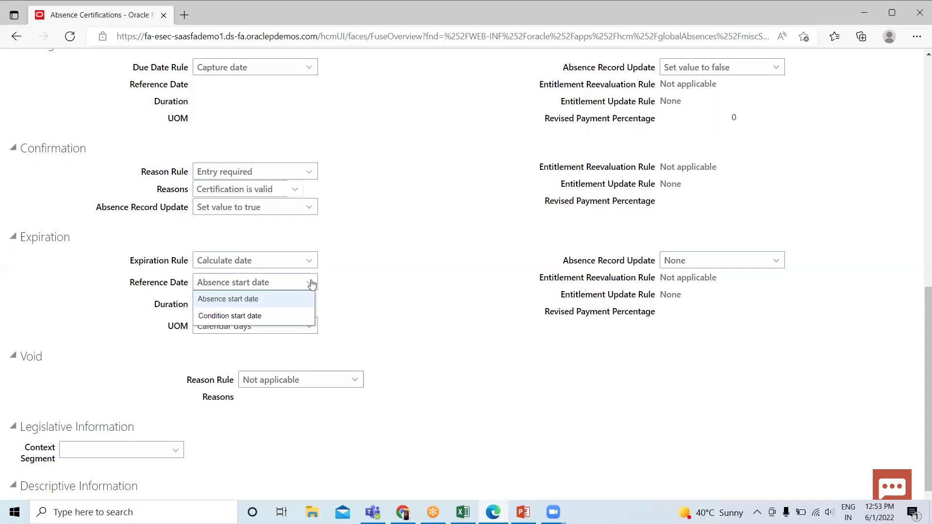
click(284, 316)
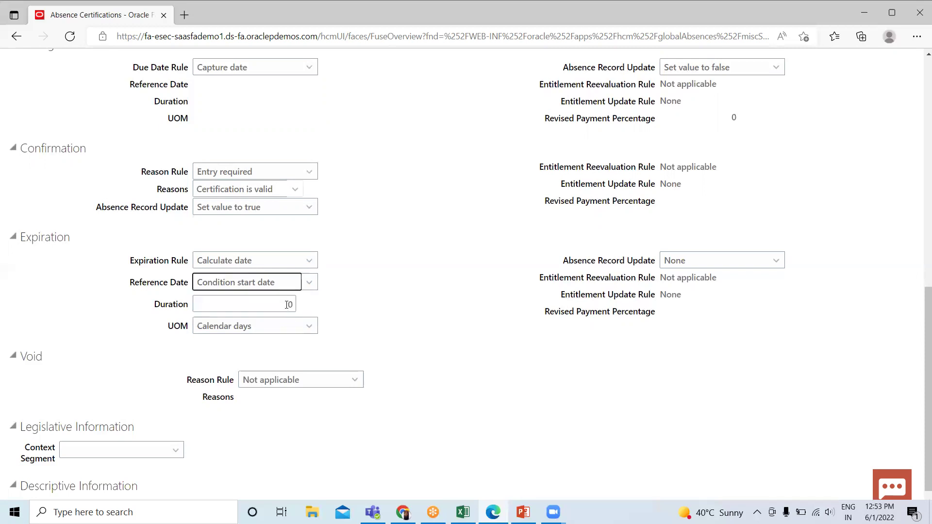
Set the expiration duration to 3 days and its absence record update to true.
drag(285, 305, 291, 305)
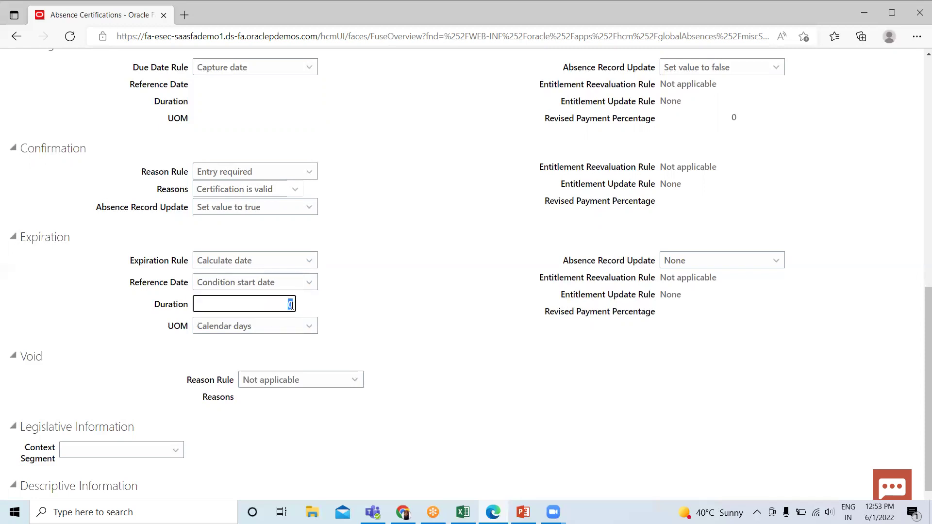
key(BackSpace)
text(3)
click(373, 316)
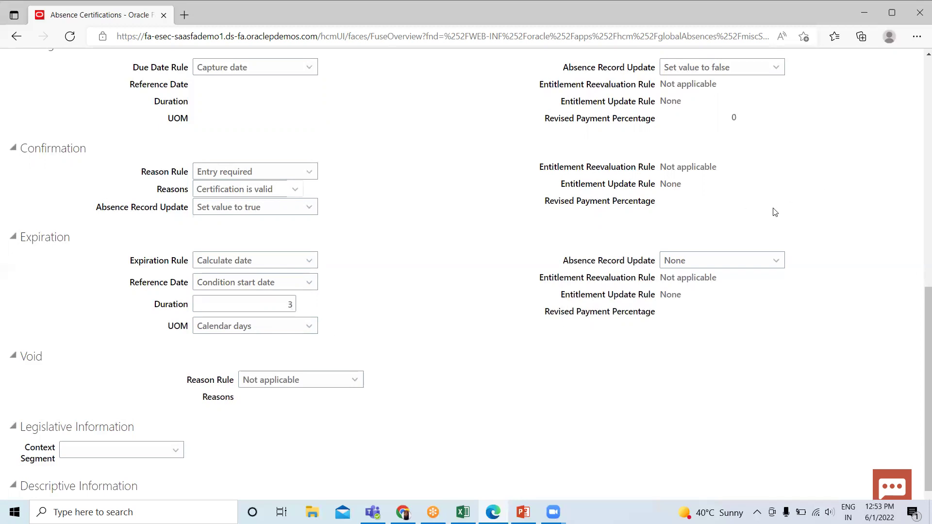
click(745, 266)
click(706, 296)
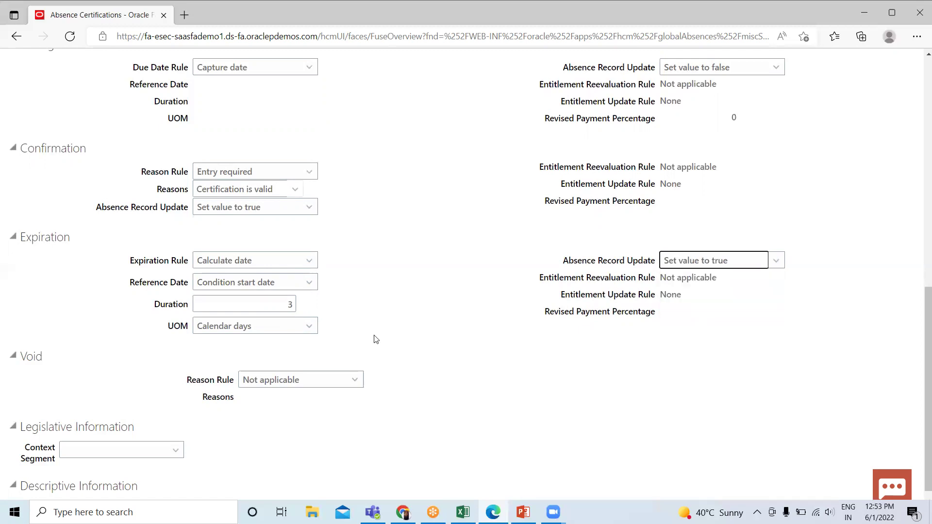
scroll(359, 339, down, 1)
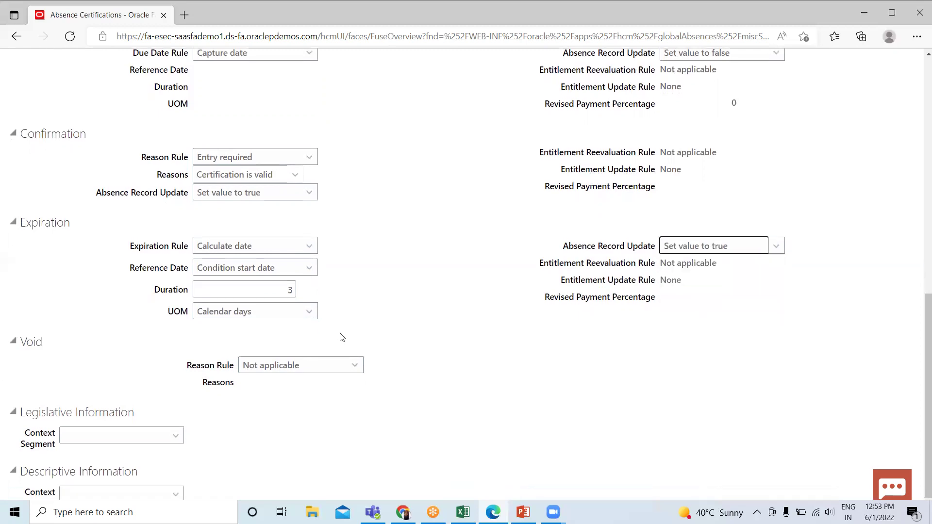
Set the Void Reason Rule to Not applicable, with no void reasons selected.
click(329, 370)
click(350, 380)
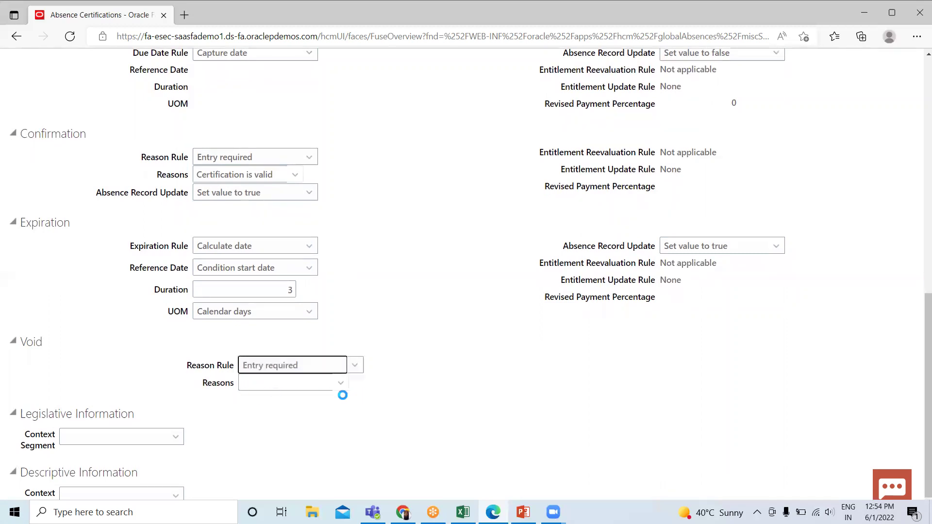
click(343, 385)
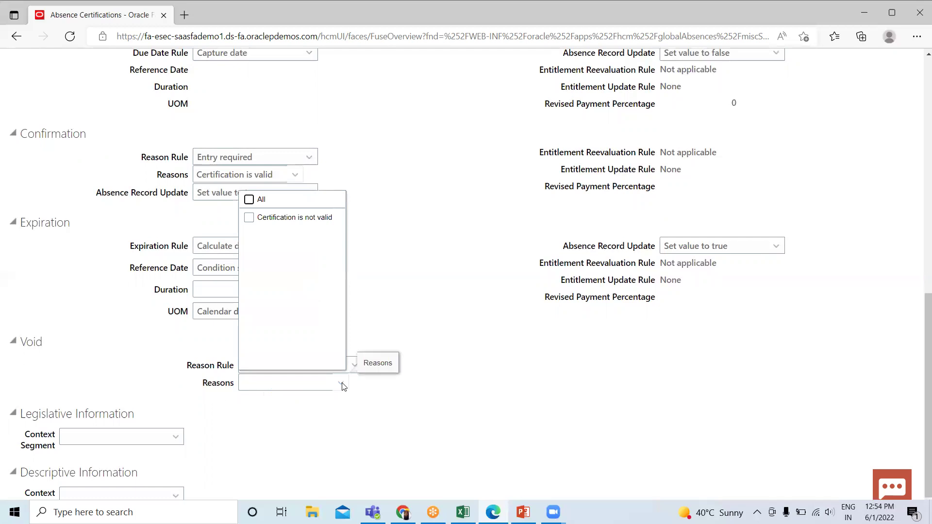
click(249, 218)
click(250, 218)
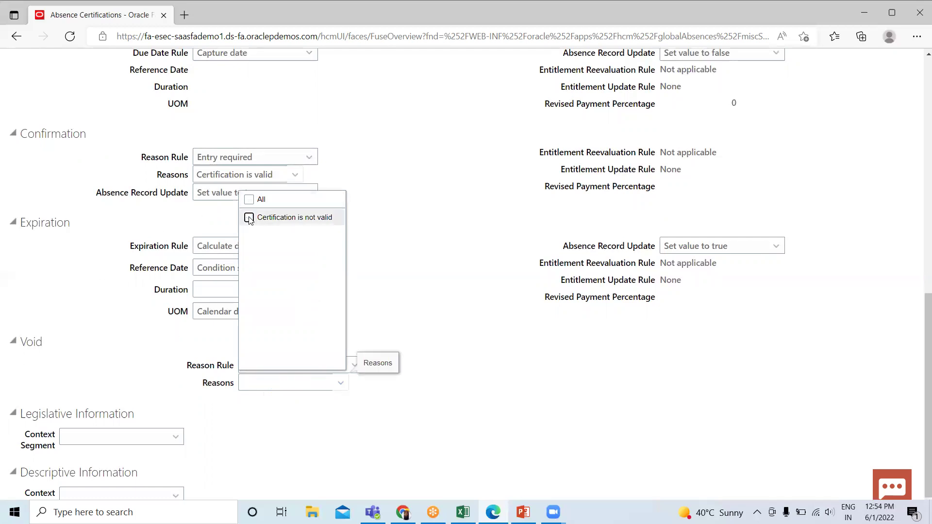
click(333, 465)
click(352, 369)
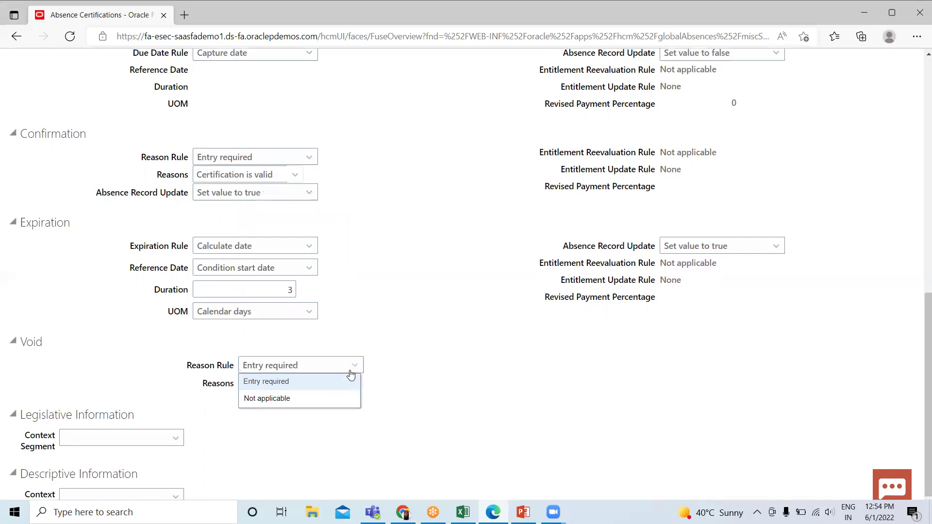
click(267, 399)
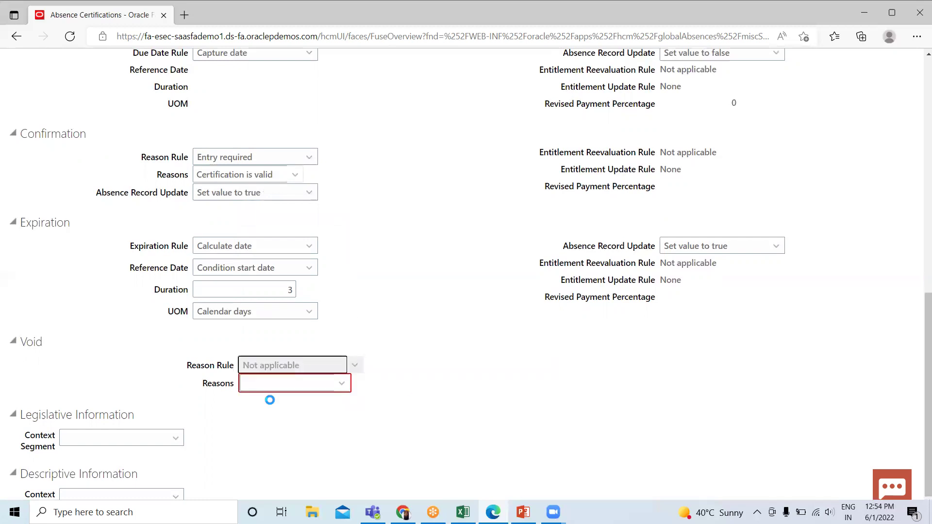
Save the BISP Vacation Certification and review its View Certification page.
scroll(417, 401, up, 10)
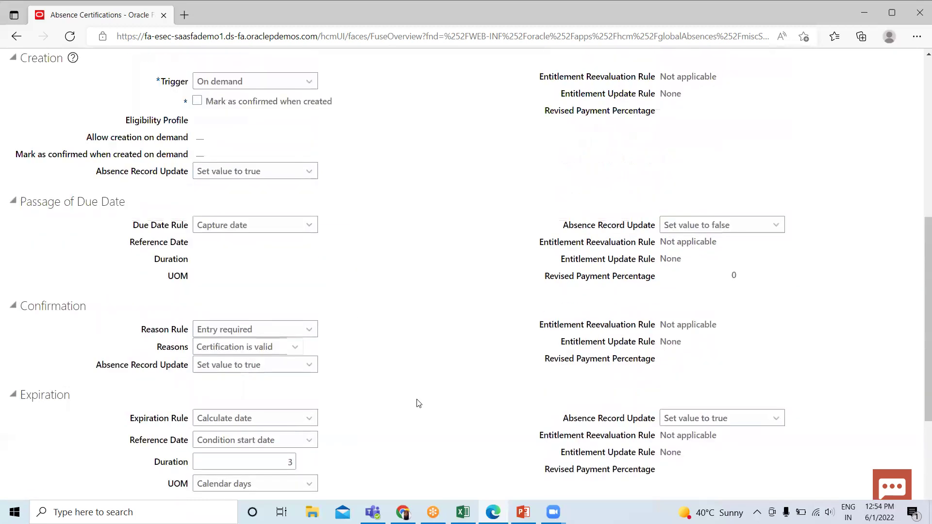
click(716, 104)
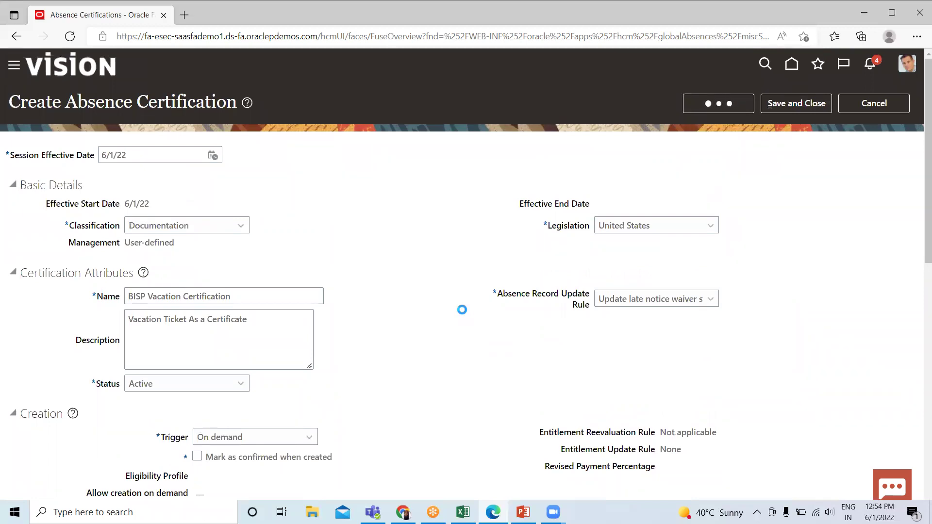
scroll(400, 354, down, 4)
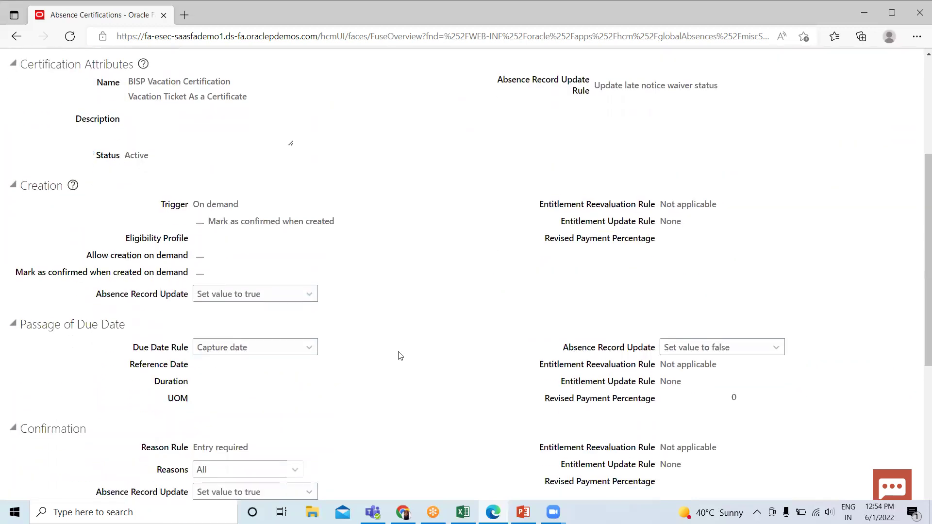
scroll(400, 356, down, 6)
scroll(401, 356, up, 5)
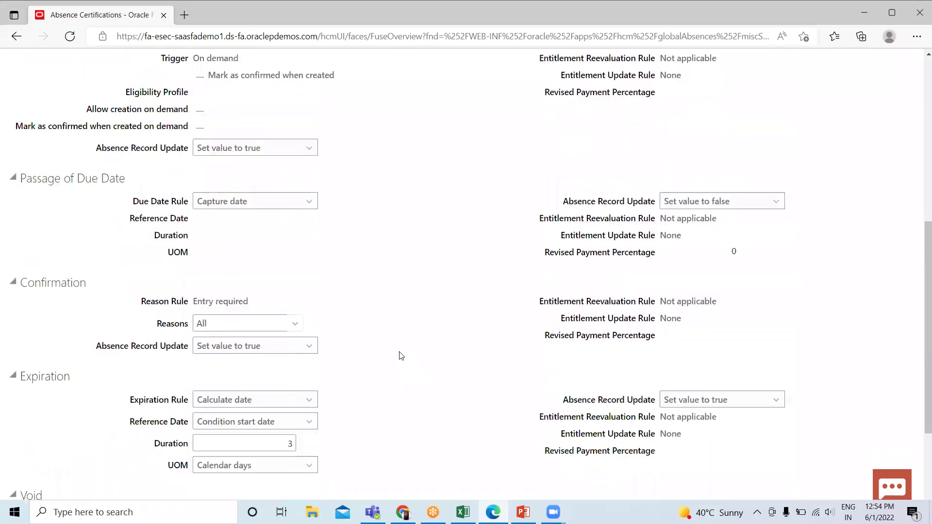
scroll(400, 356, up, 5)
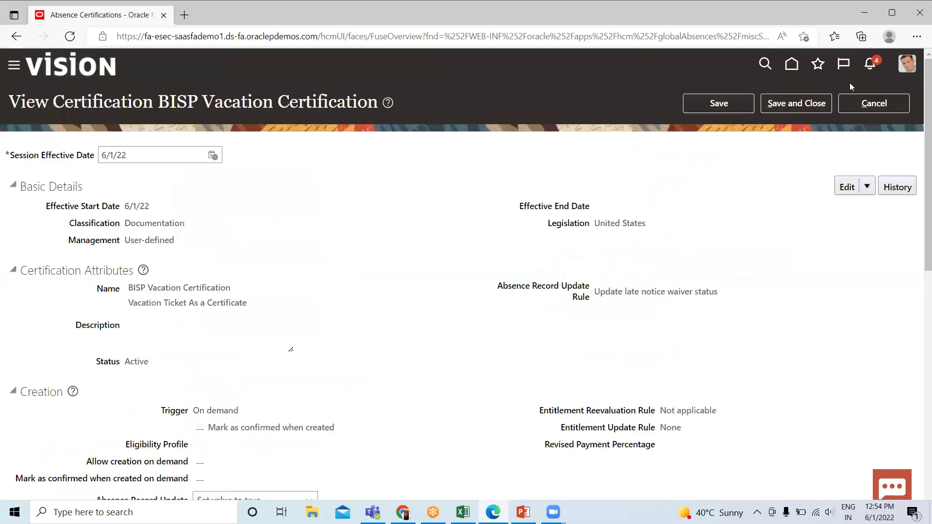
Save and close the certification, then search for certifications named 'BISP VACATION'.
click(779, 107)
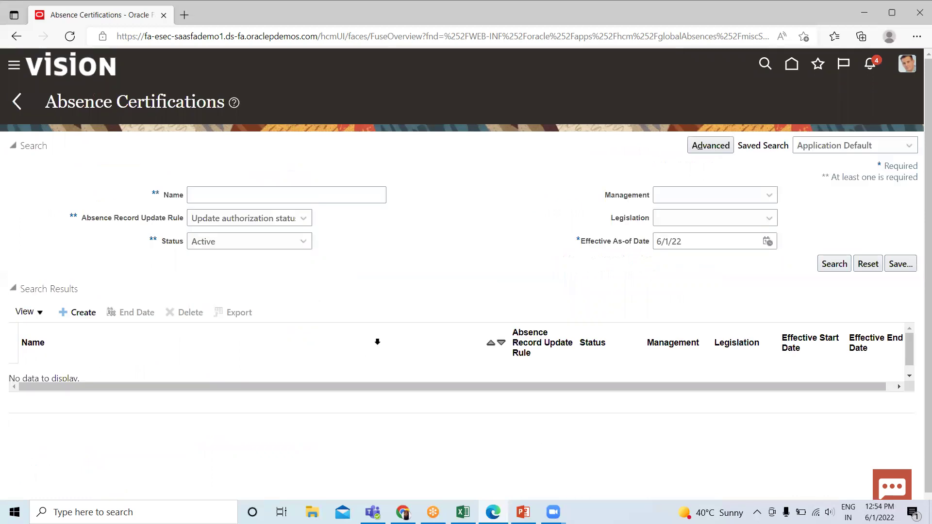
click(244, 194)
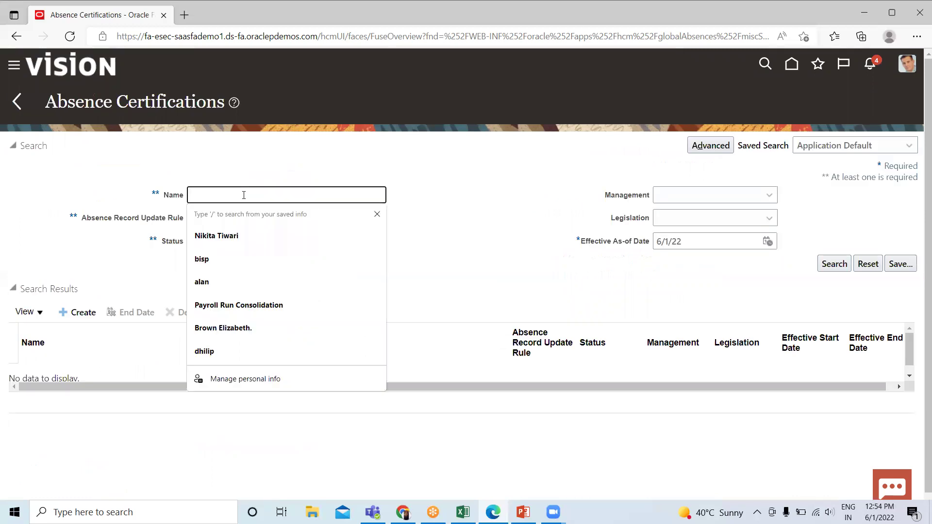
text(bia)
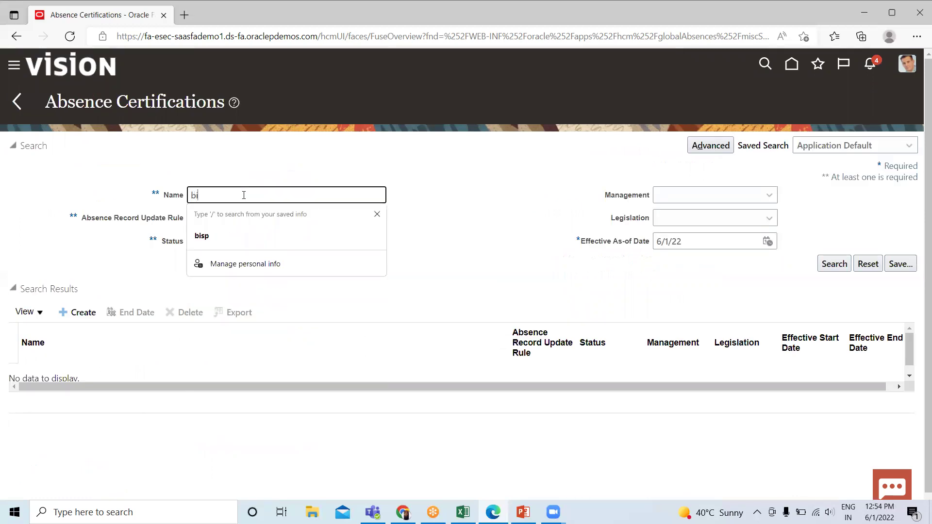
text(sp)
key(BackSpace)
key(BackSpace)
key(BackSpace)
key(BackSpace)
key(BackSpace)
text(B)
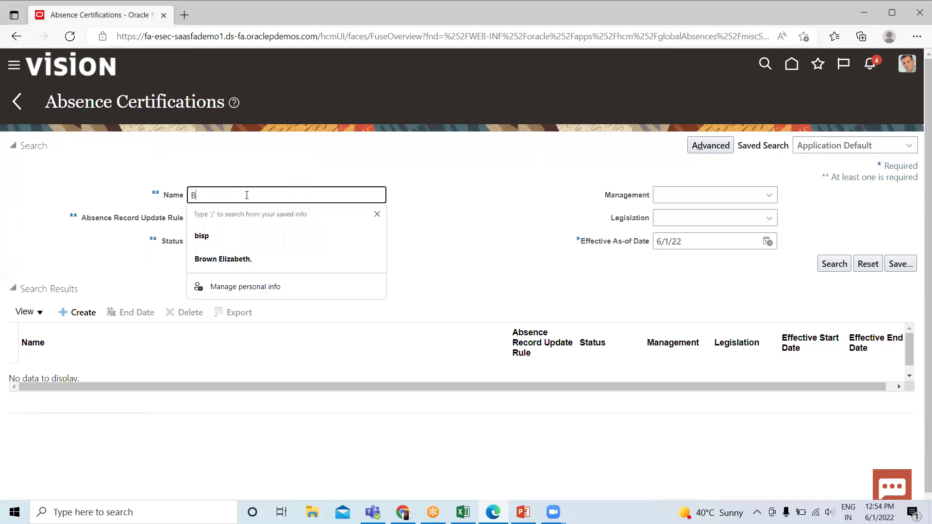
text(ISP)
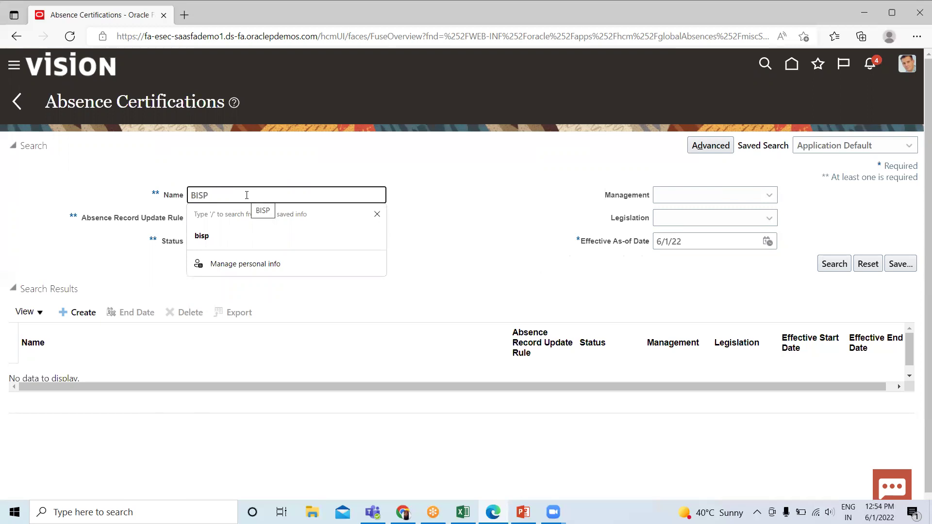
text( VACATION)
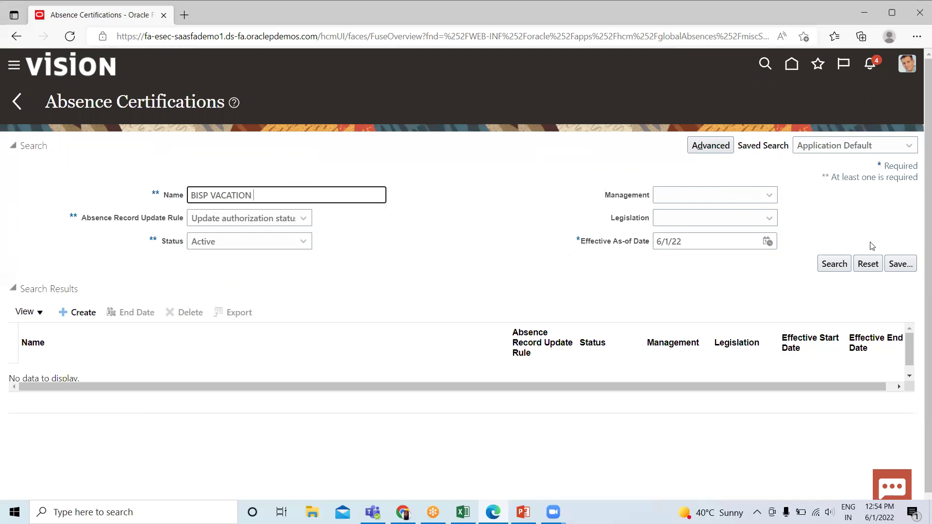
click(833, 265)
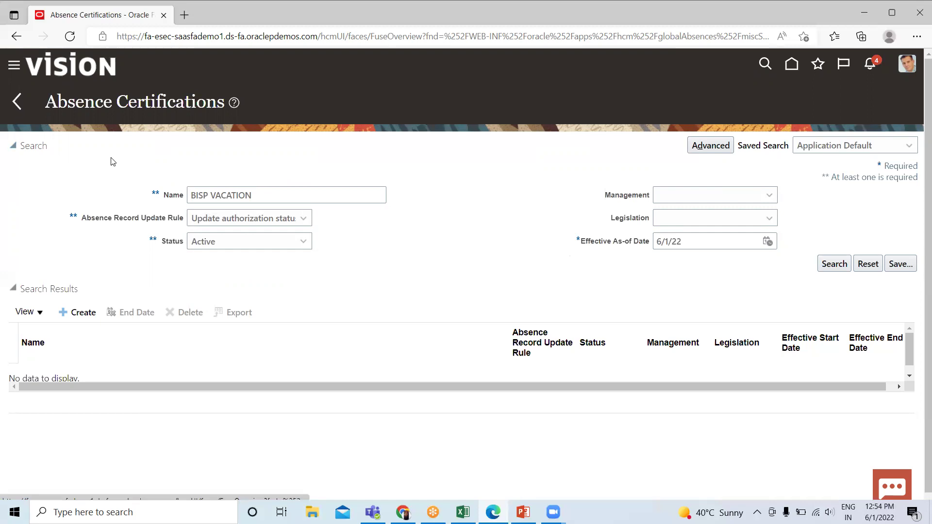
Rerun the search filtered to the Update late notice waiver status rule.
click(298, 222)
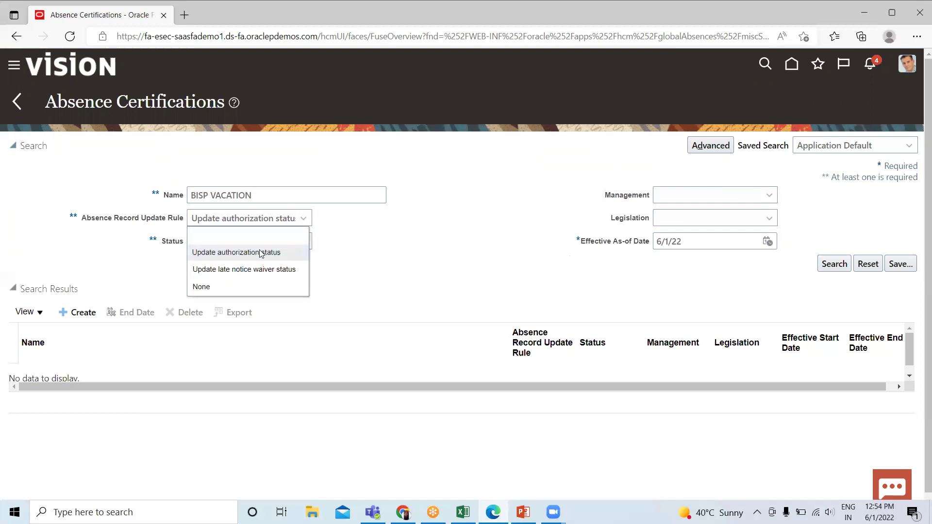
click(258, 267)
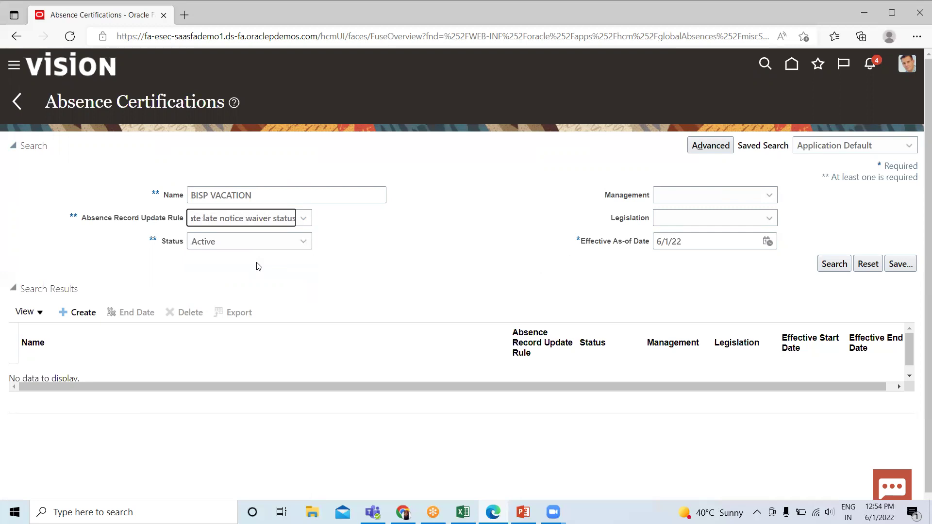
click(834, 264)
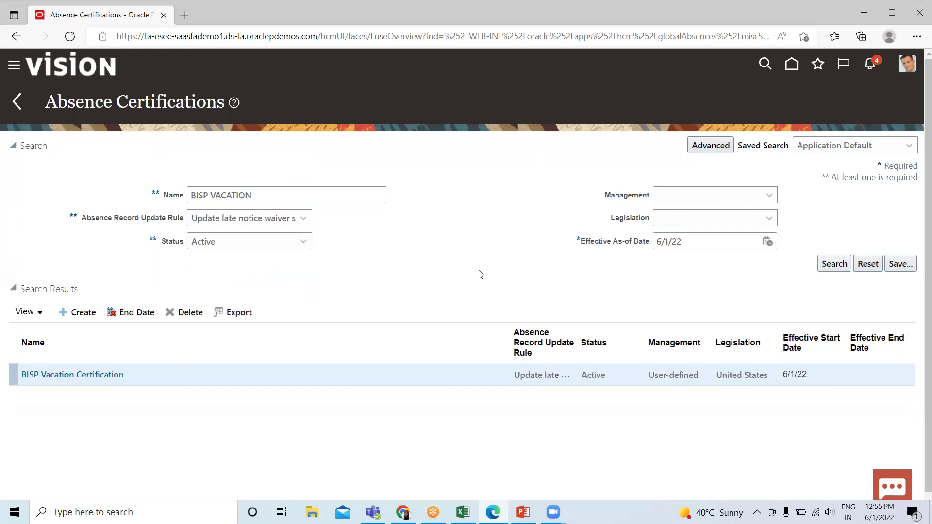
Open the BISP Vacation Certification from the results, then cancel editing without saving.
click(52, 381)
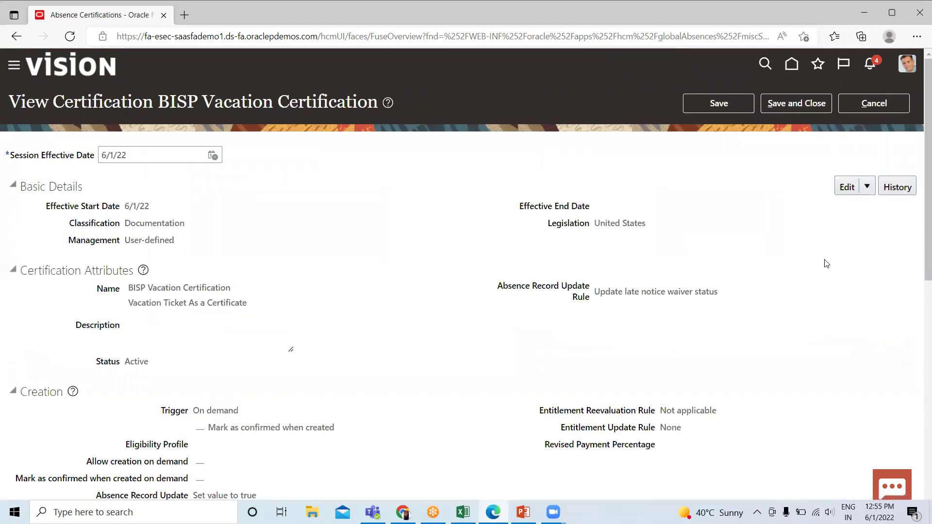
click(867, 188)
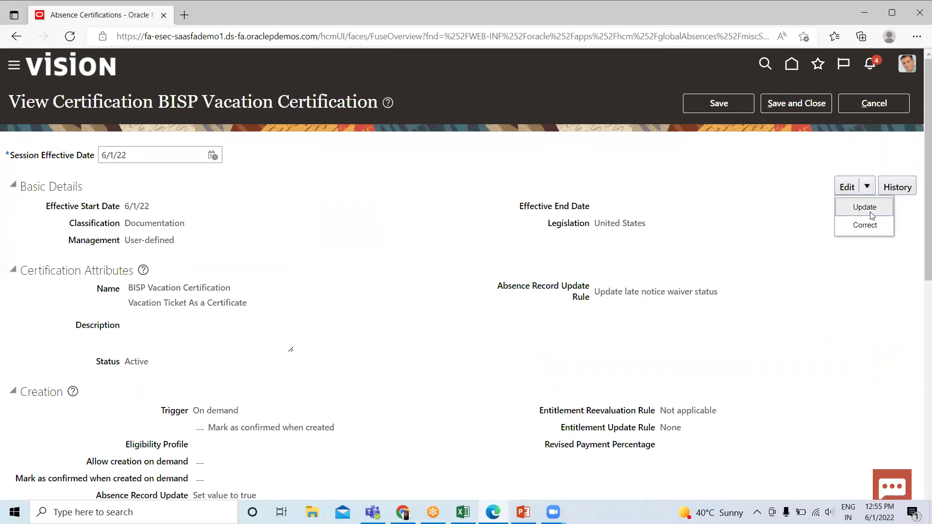
click(869, 104)
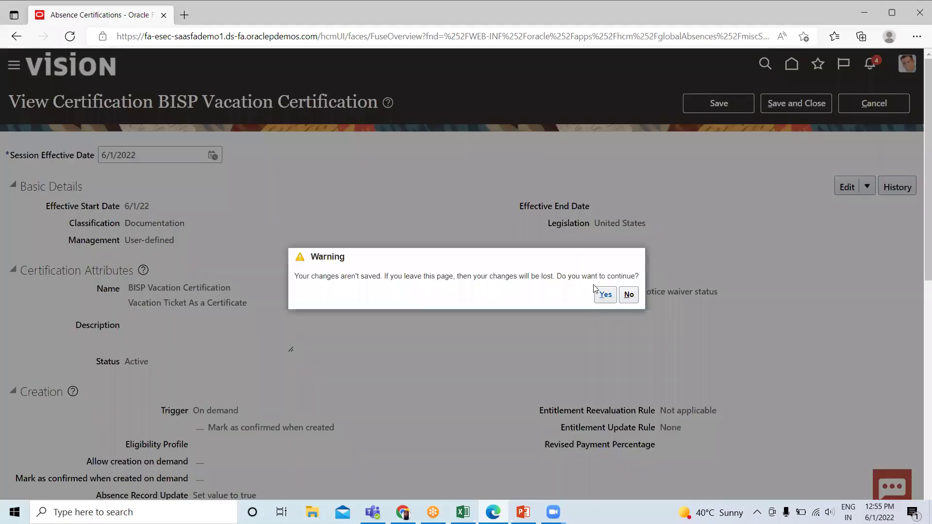
click(607, 294)
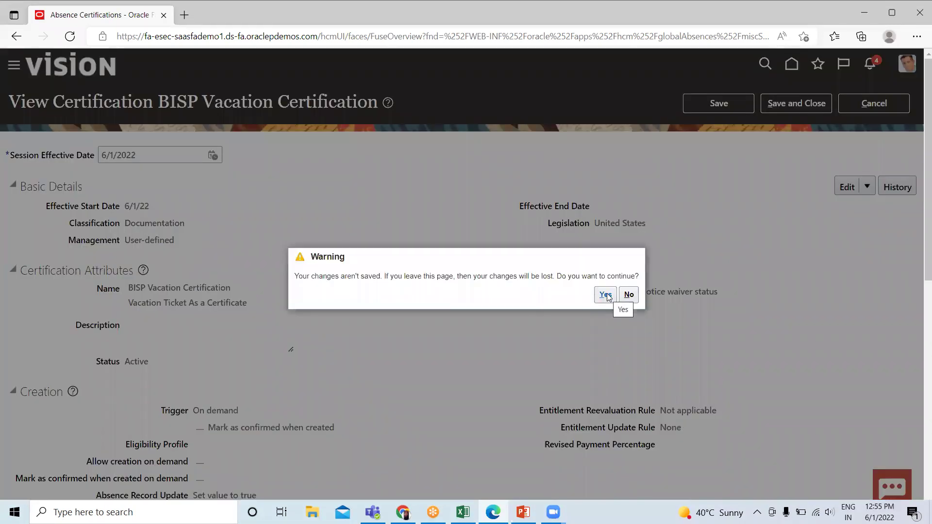